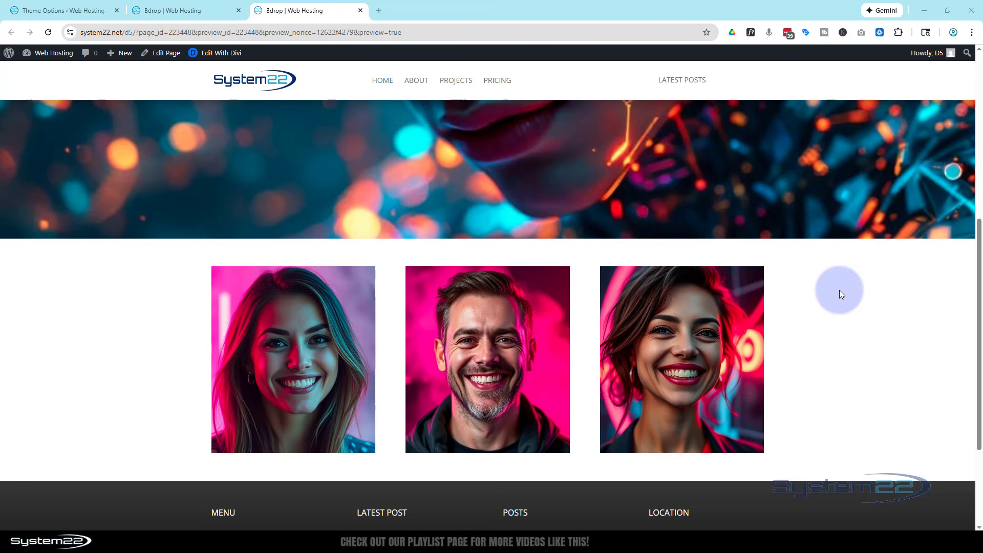
In the Divi page builder, add a two-column row below the portrait images and insert a Blurb module in its first column
mouse_move(630, 328)
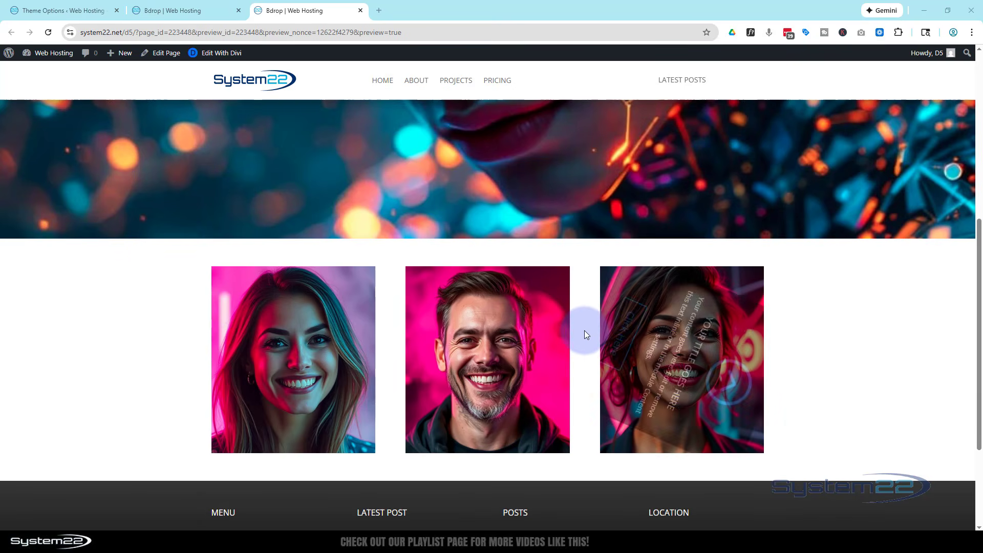
mouse_move(463, 353)
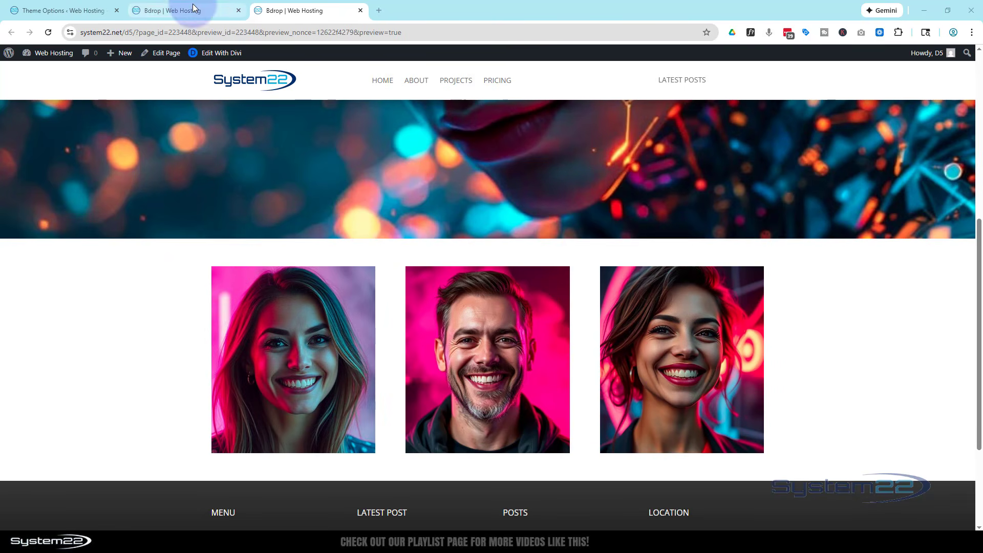
click(162, 11)
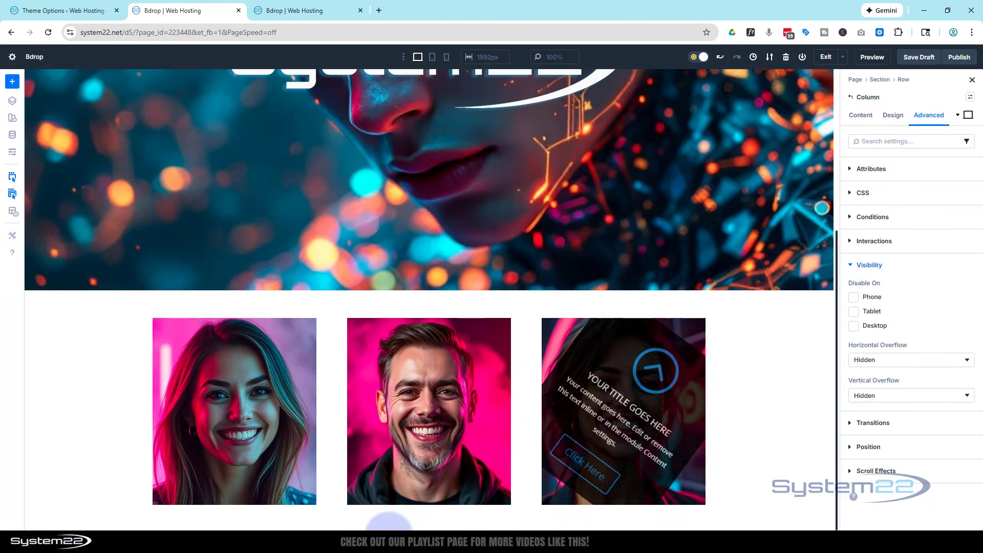
click(429, 501)
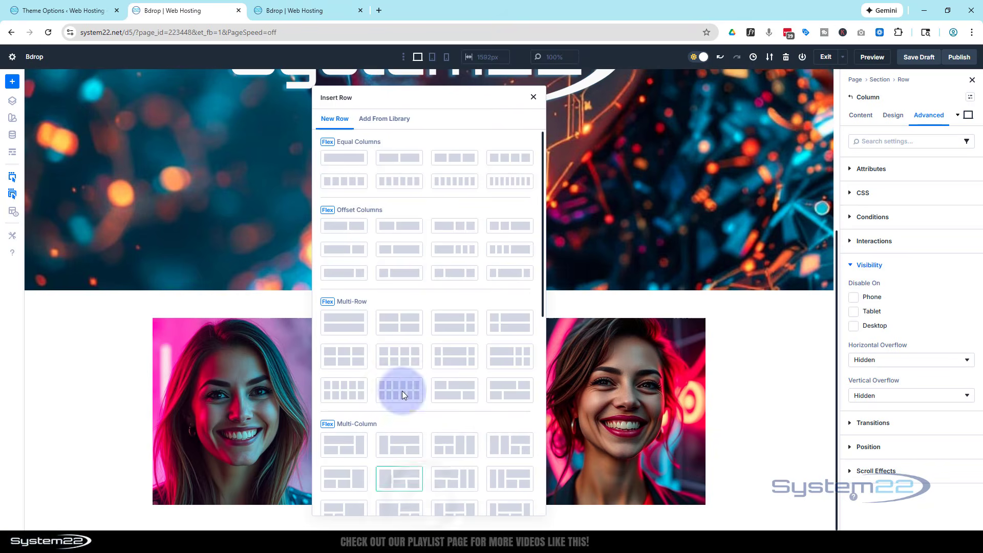
click(410, 163)
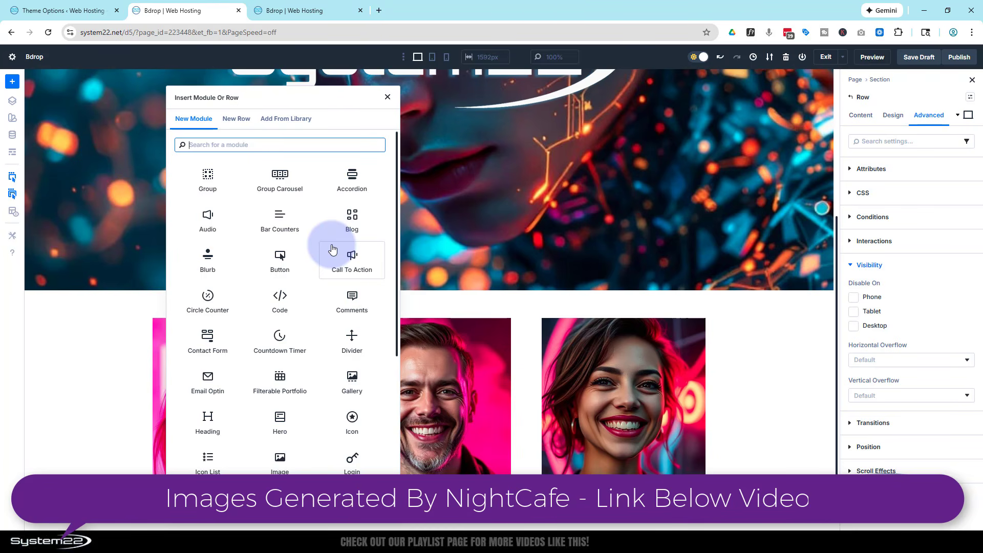
click(205, 255)
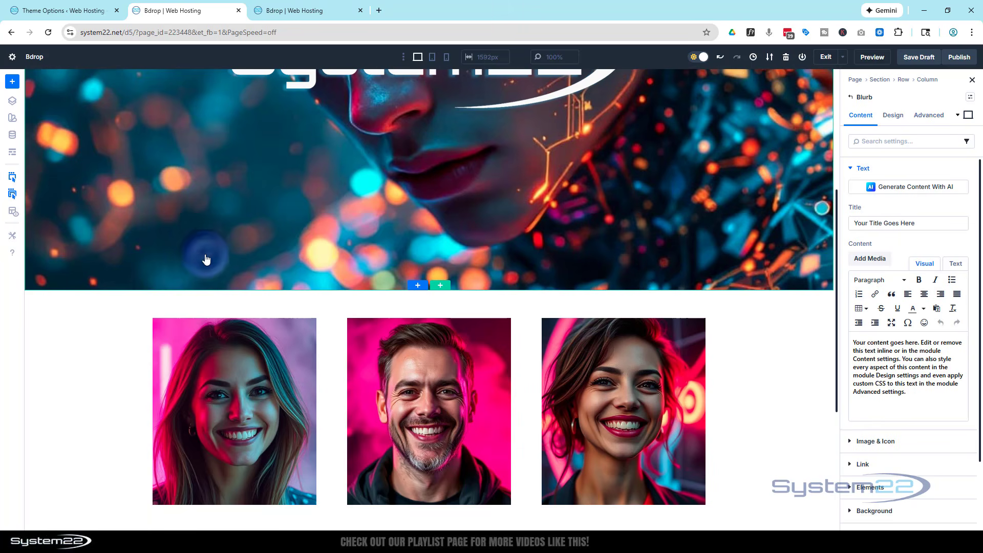
Make the blurb use an icon instead of an image and choose the circled up-arrow icon
scroll(206, 242, down, 5)
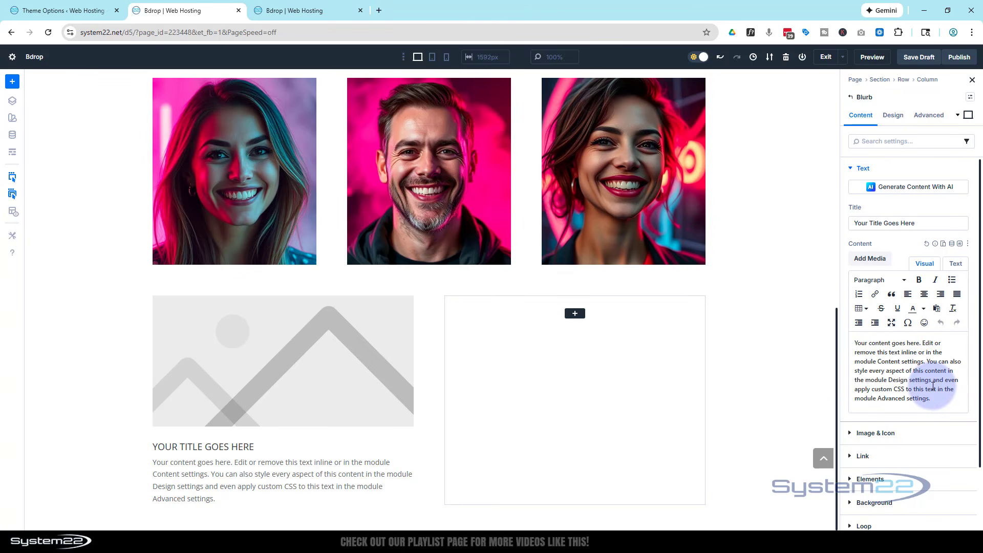
scroll(922, 388, down, 1)
click(856, 383)
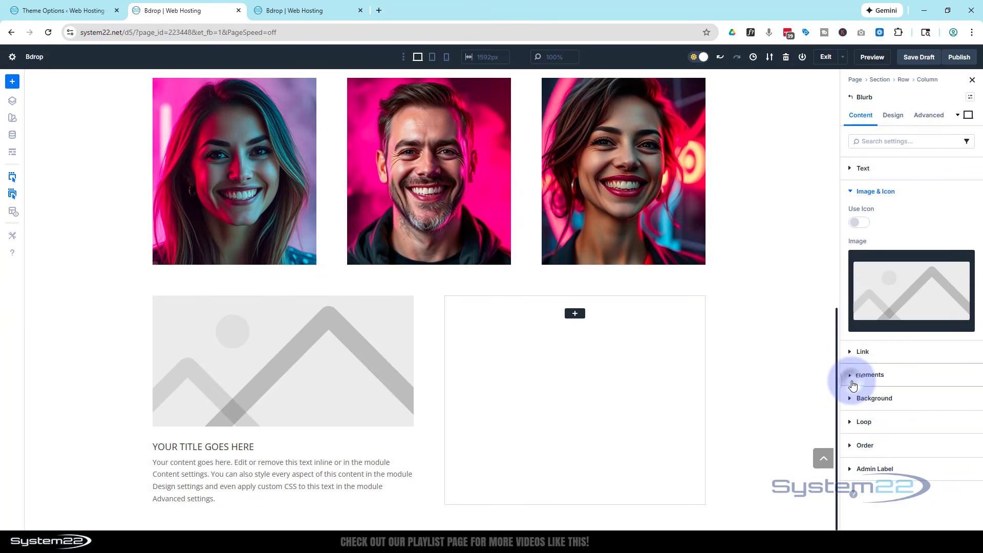
click(859, 222)
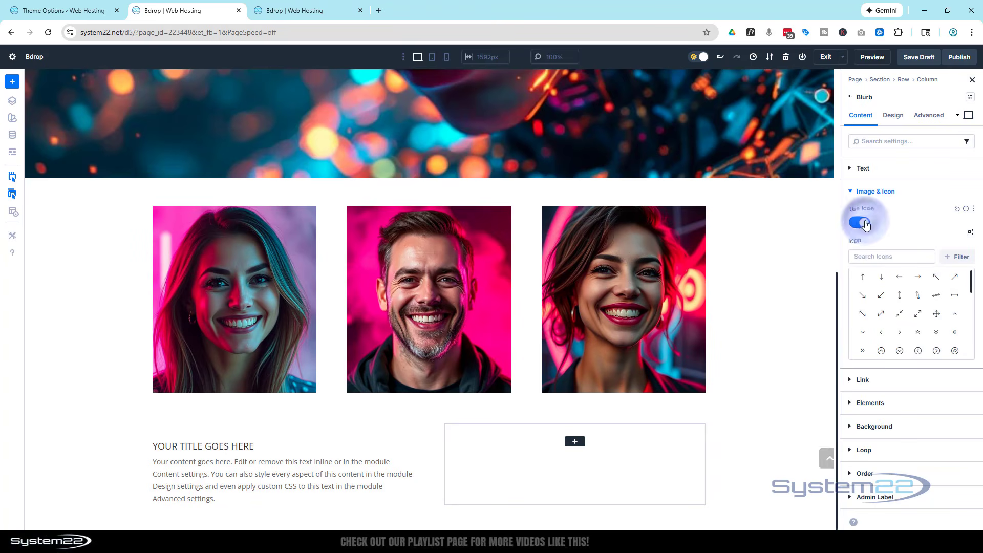
click(884, 353)
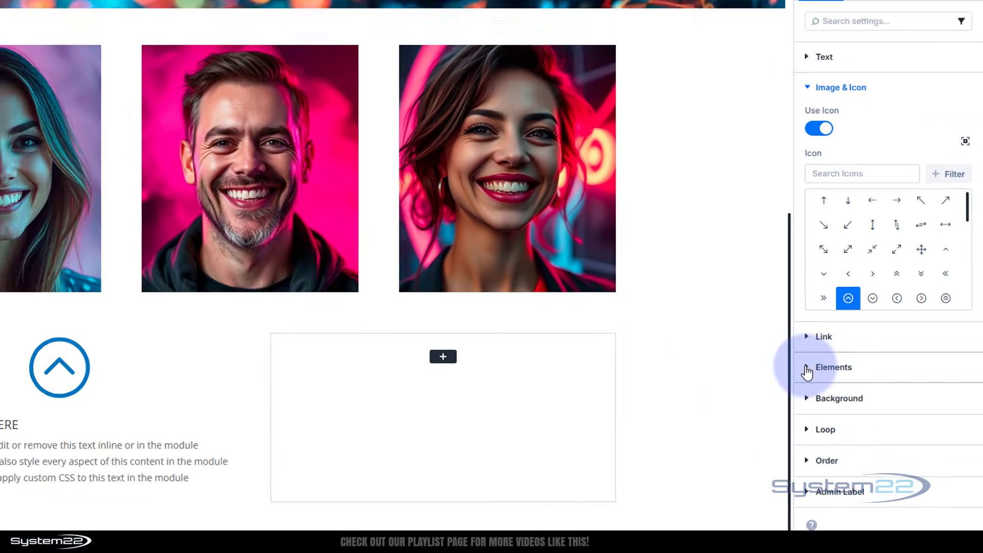
Add a Button element inside the blurb and set its alignment to center
click(612, 211)
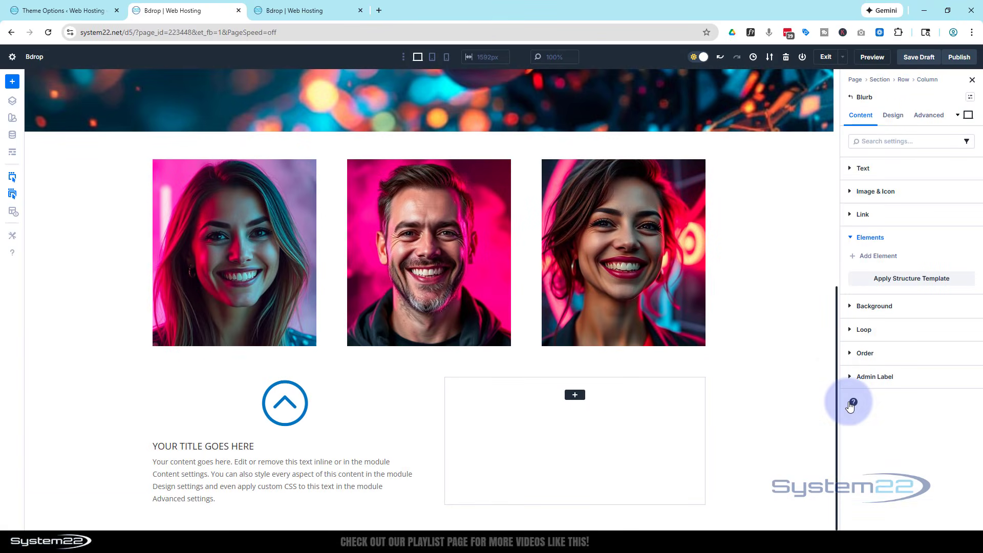
click(867, 258)
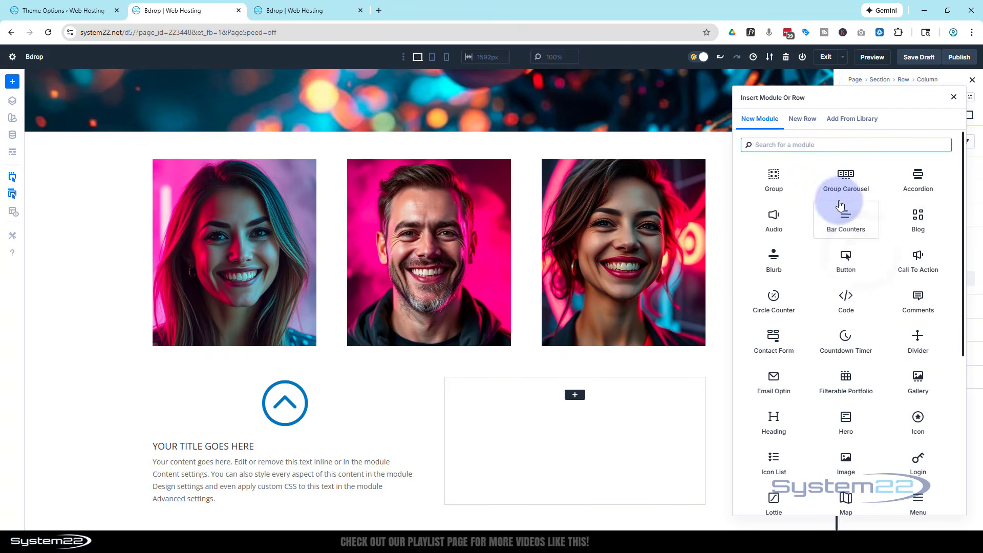
click(850, 256)
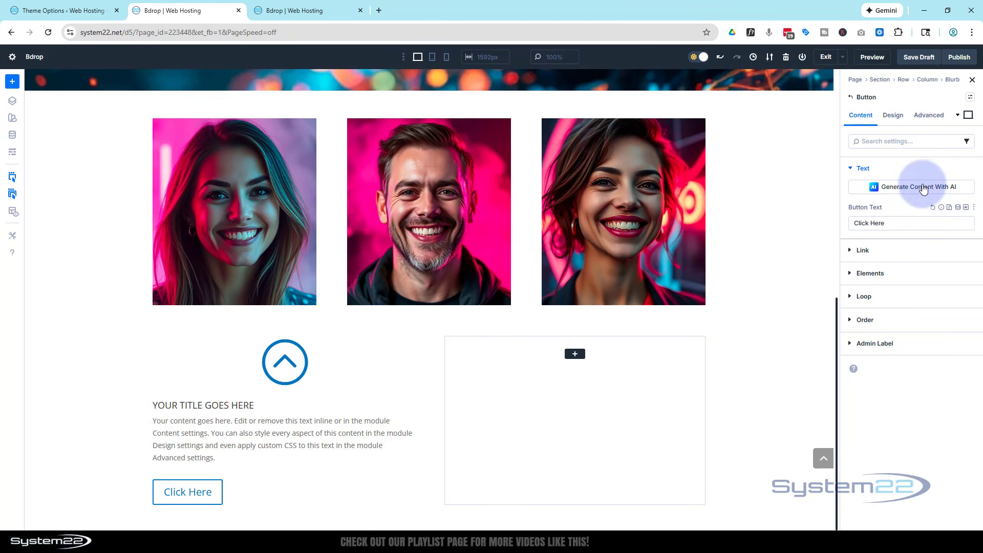
click(894, 116)
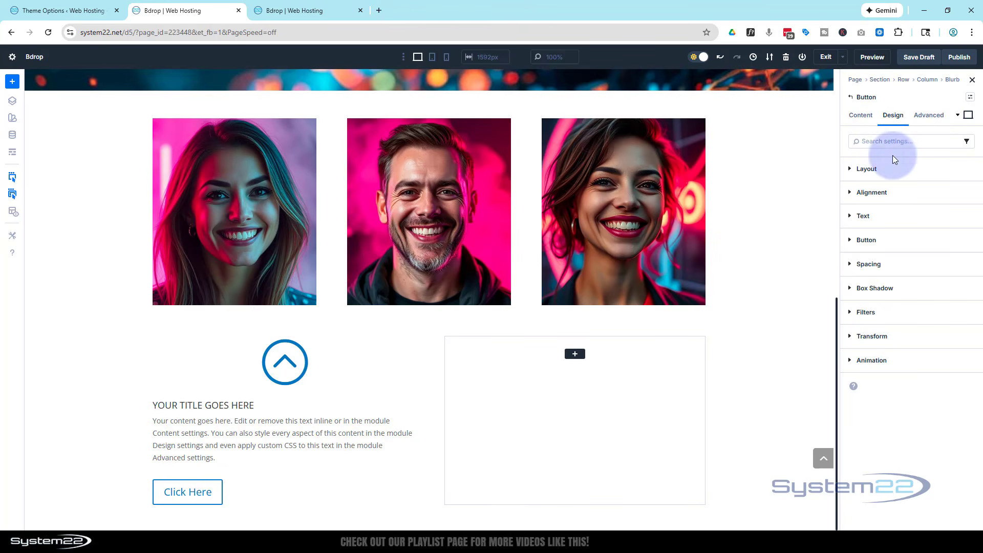
click(895, 194)
click(877, 226)
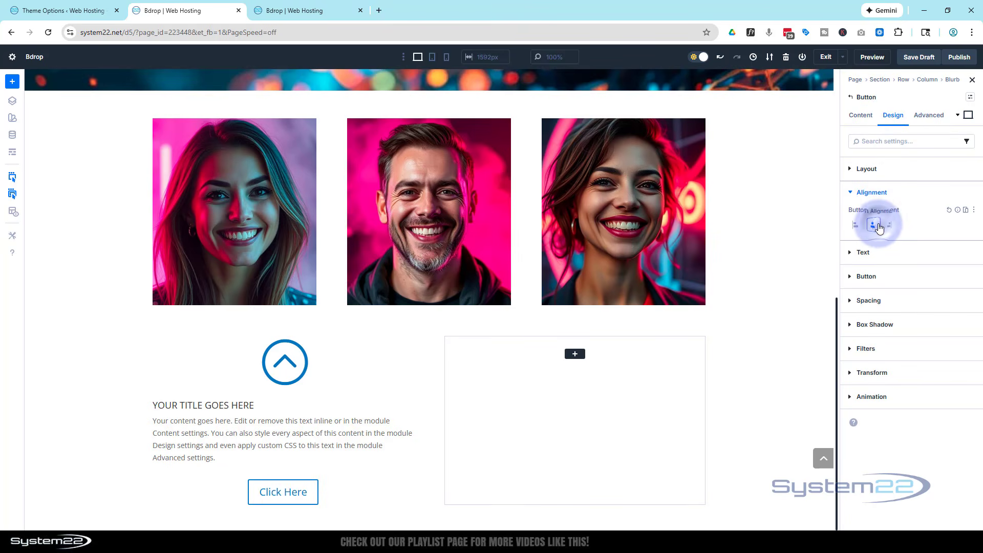
click(874, 226)
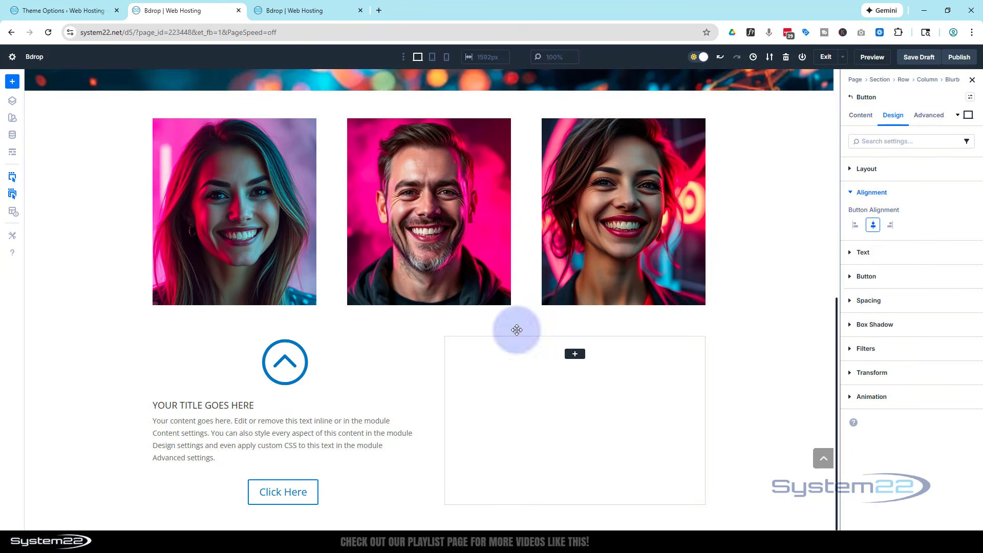
Set the blurb's text alignment to center
click(311, 399)
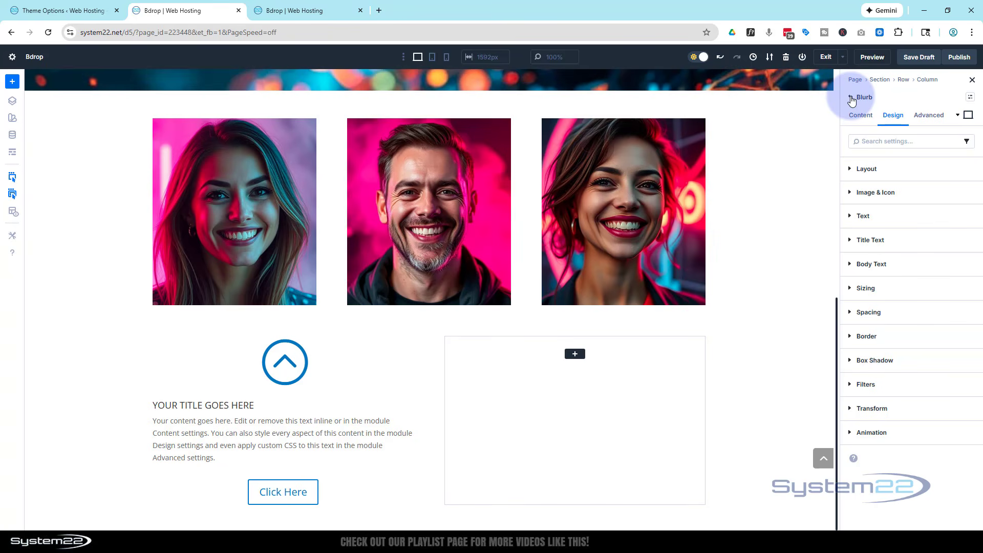
click(887, 222)
click(874, 251)
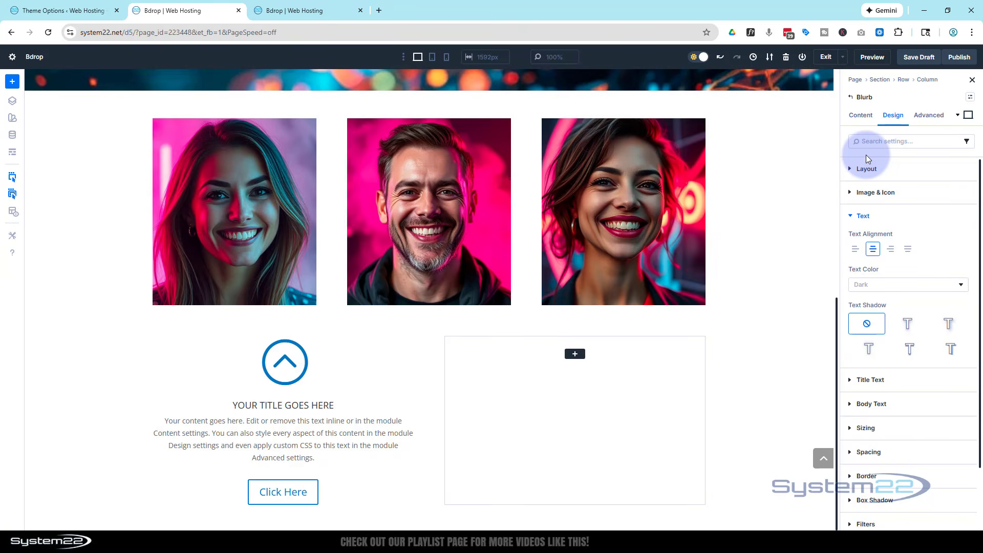
Give the blurb a solid black background color (000000)
click(855, 117)
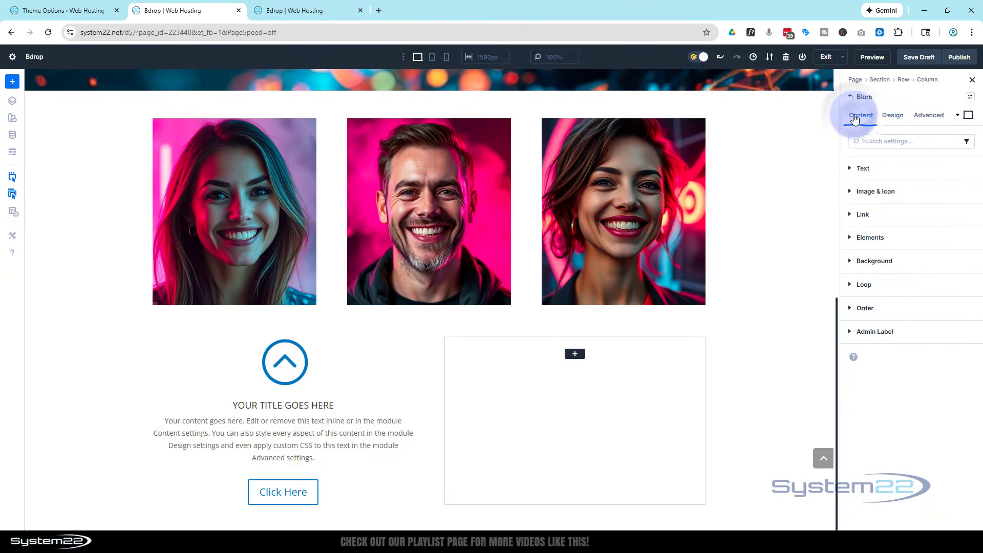
click(876, 261)
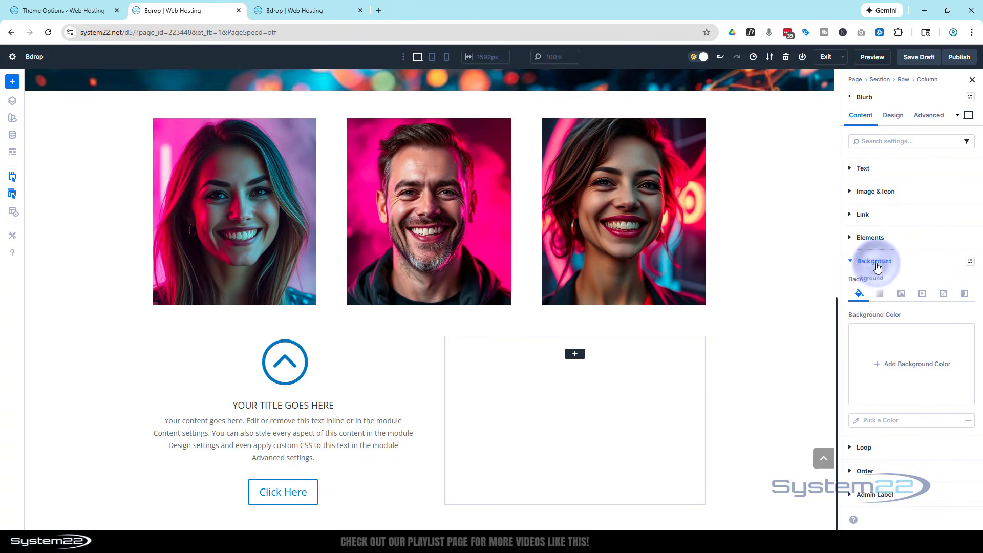
click(877, 364)
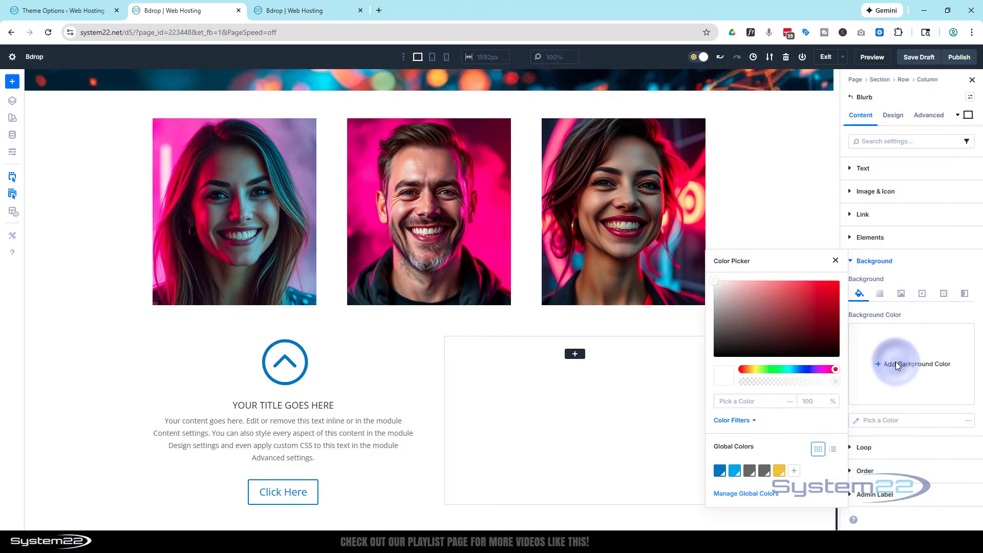
drag(748, 302, 715, 373)
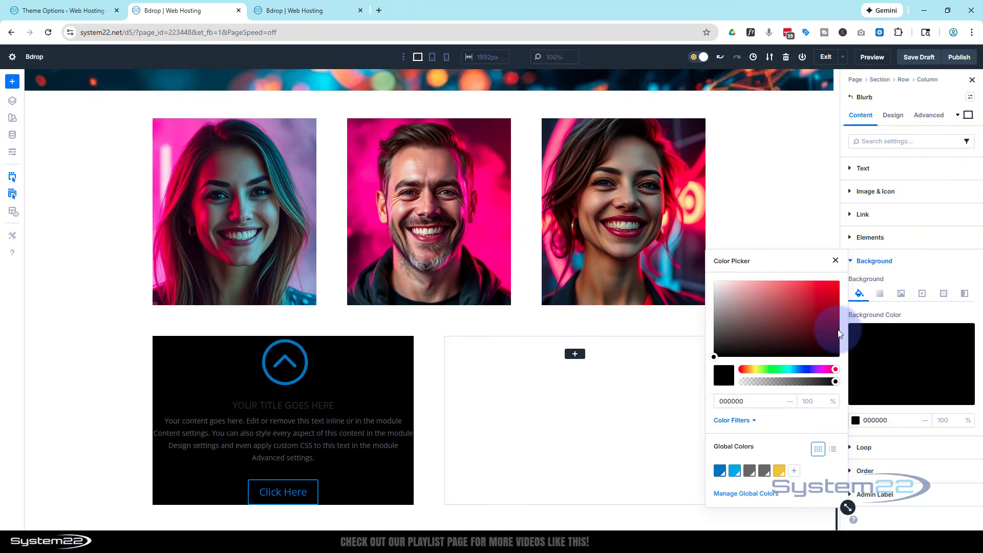
click(892, 118)
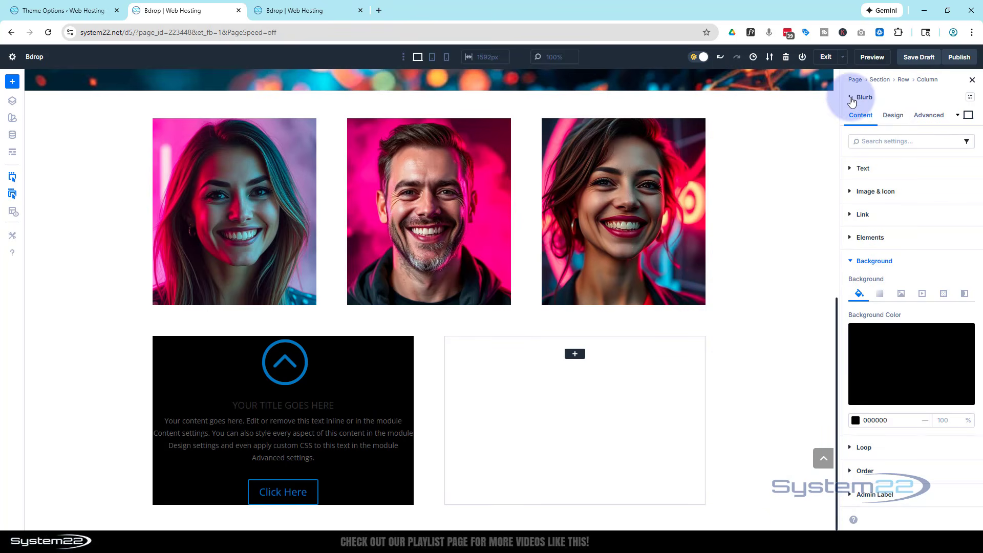
Set the blurb's padding to 30 px at the top, bottom, left and right
click(894, 117)
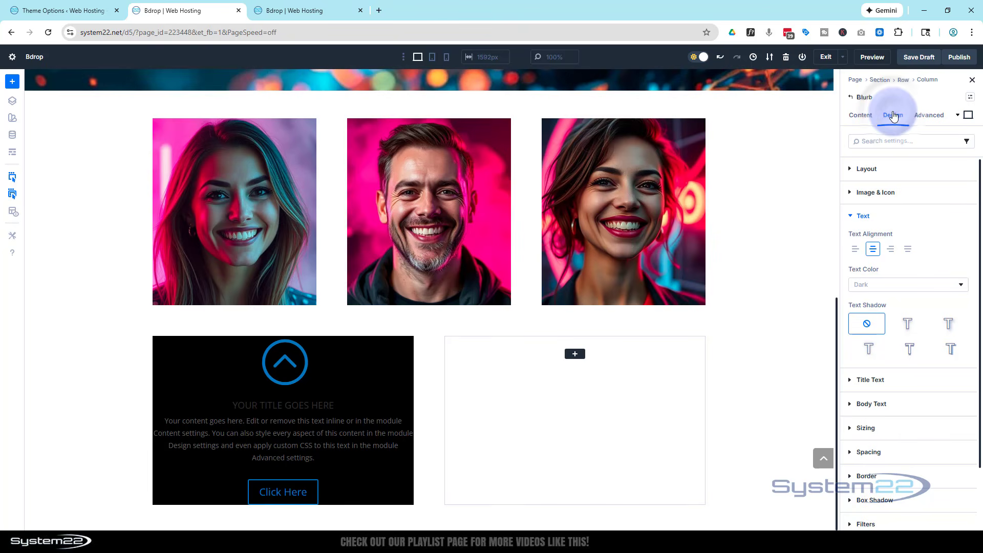
click(852, 216)
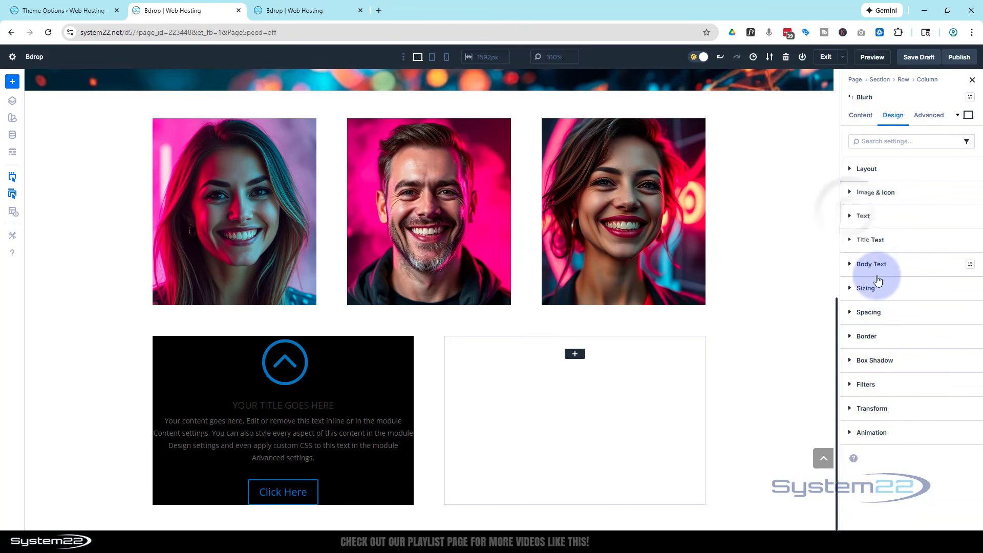
click(880, 314)
click(872, 423)
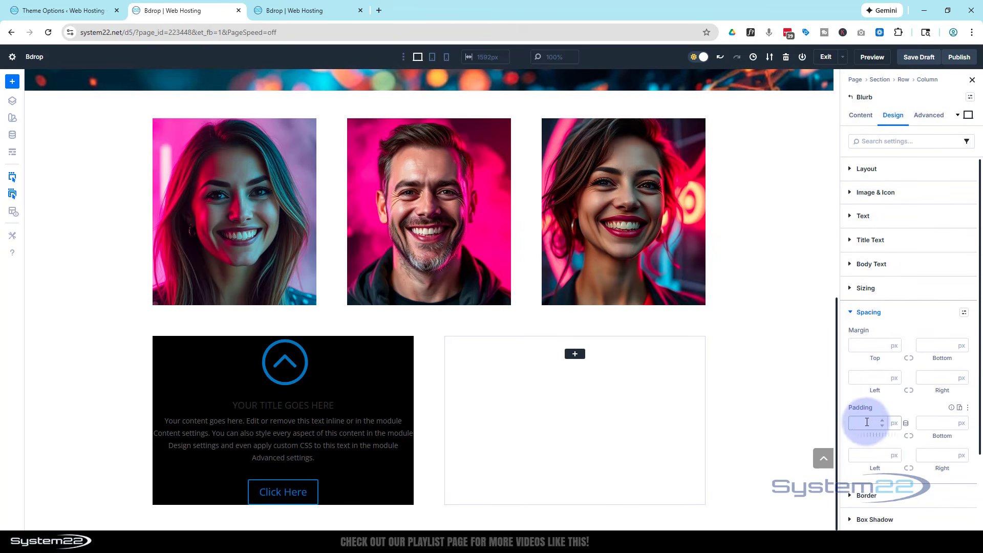
scroll(918, 271, down, 2)
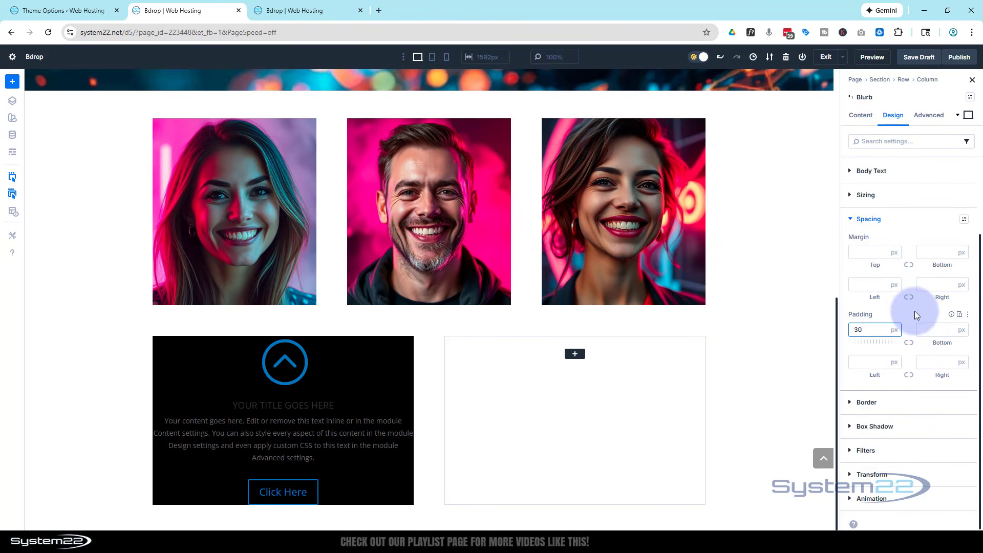
click(909, 343)
click(863, 363)
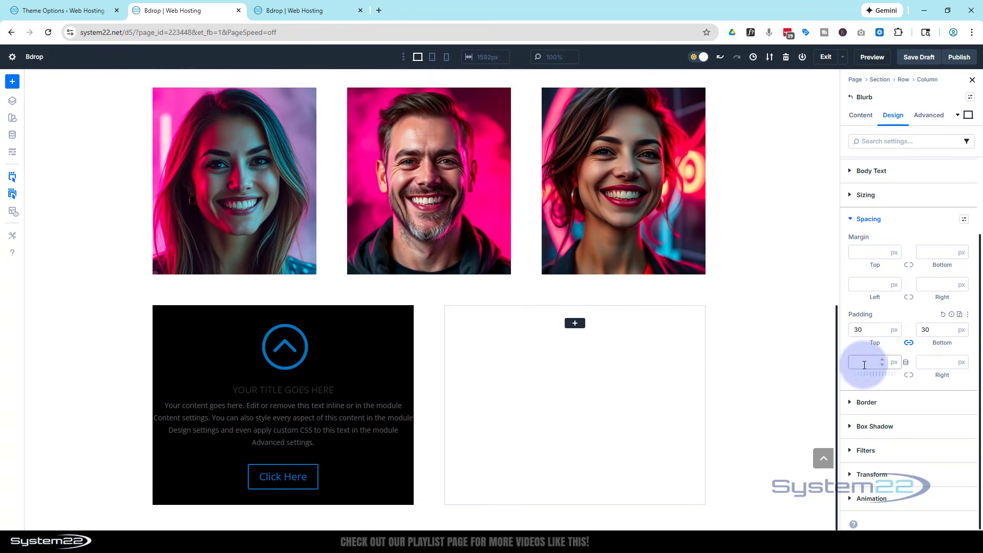
text(30)
click(909, 374)
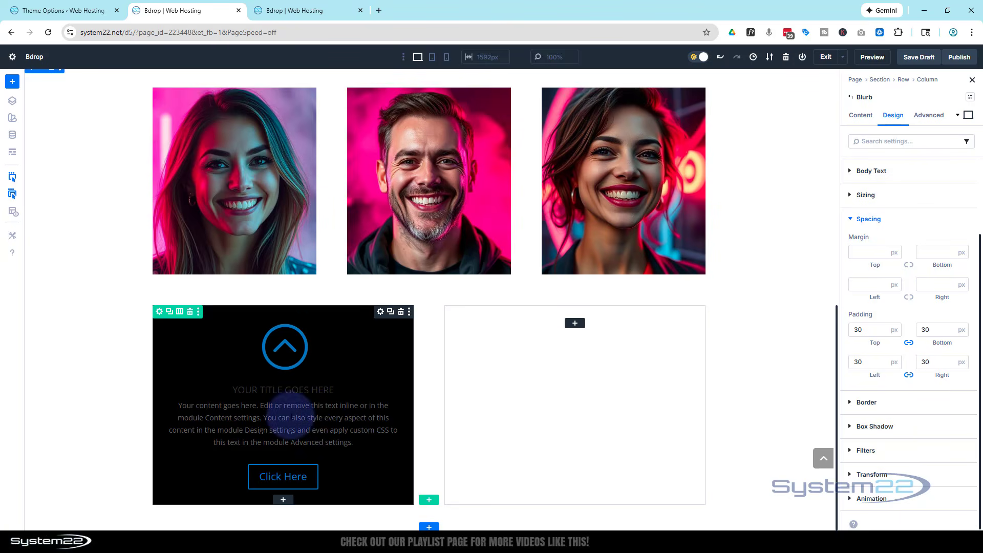
Set the blurb's text color to Light
scroll(881, 233, up, 2)
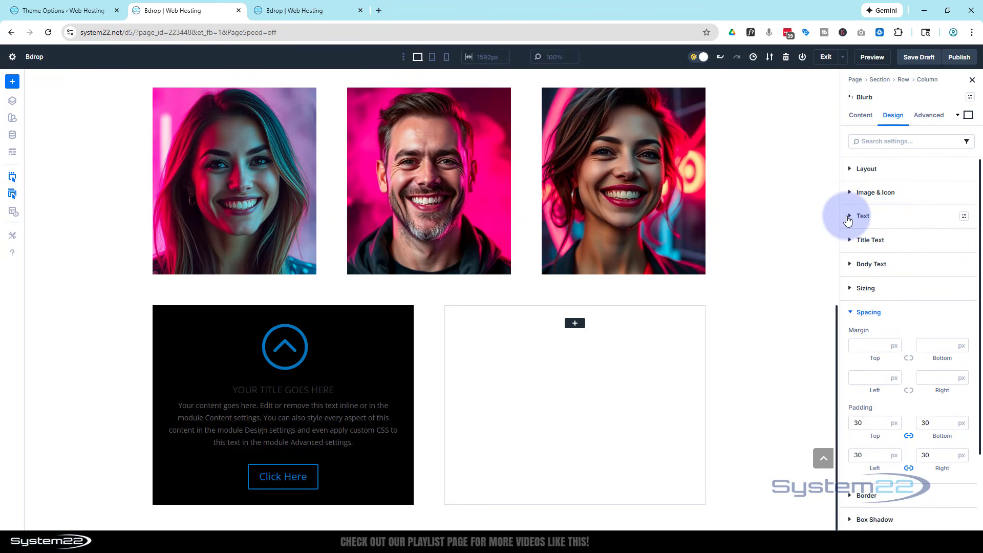
click(851, 219)
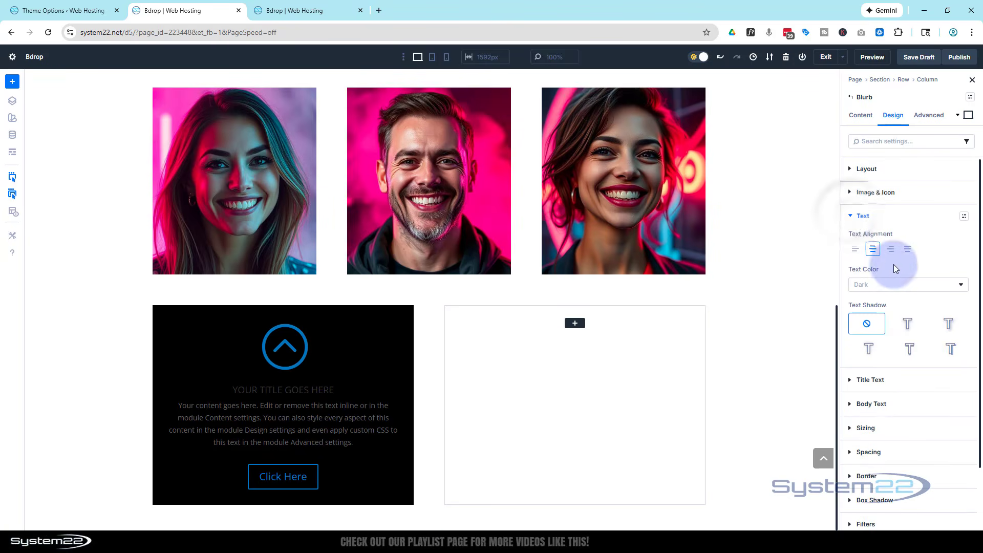
click(886, 290)
click(883, 286)
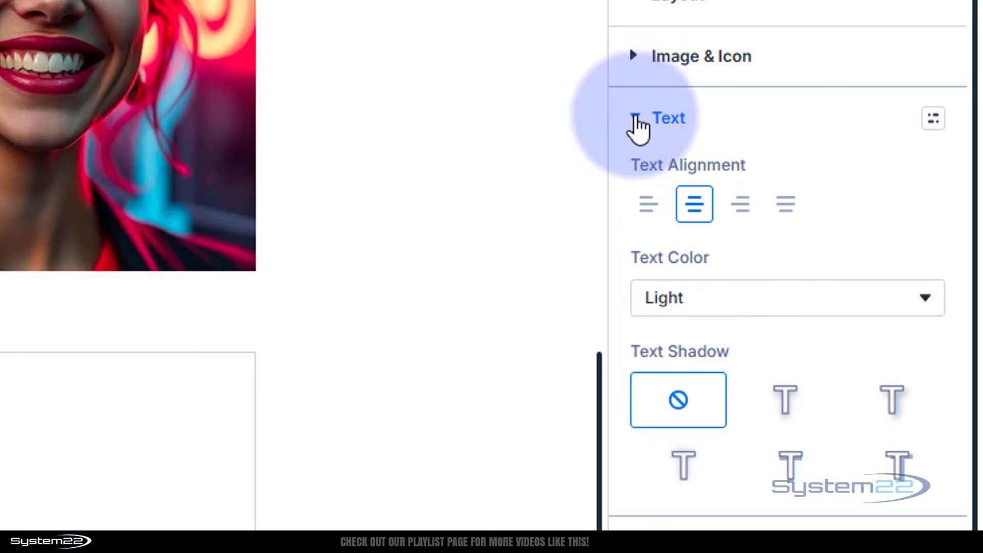
click(730, 162)
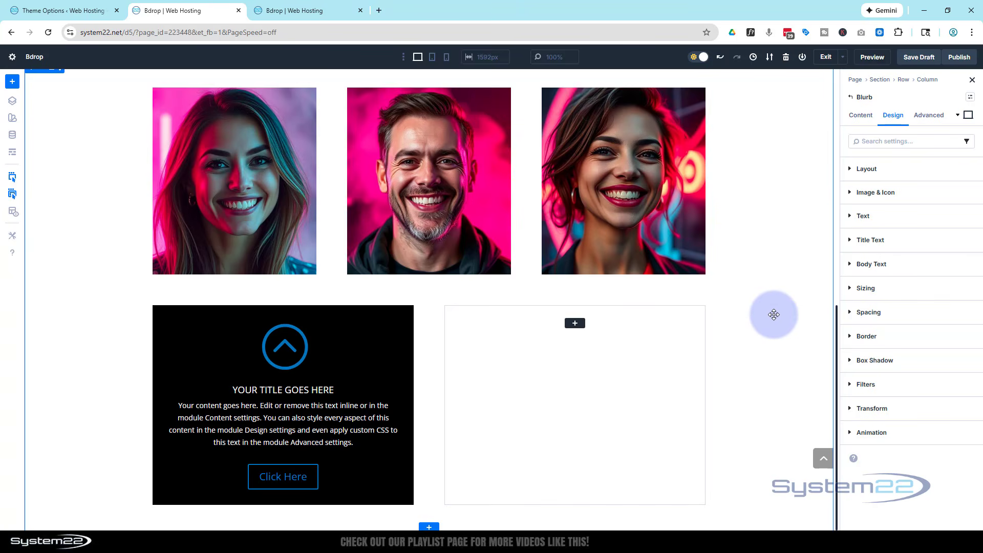
Switch to the page preview to check the overlay effect on the third portrait
drag(774, 314, 751, 167)
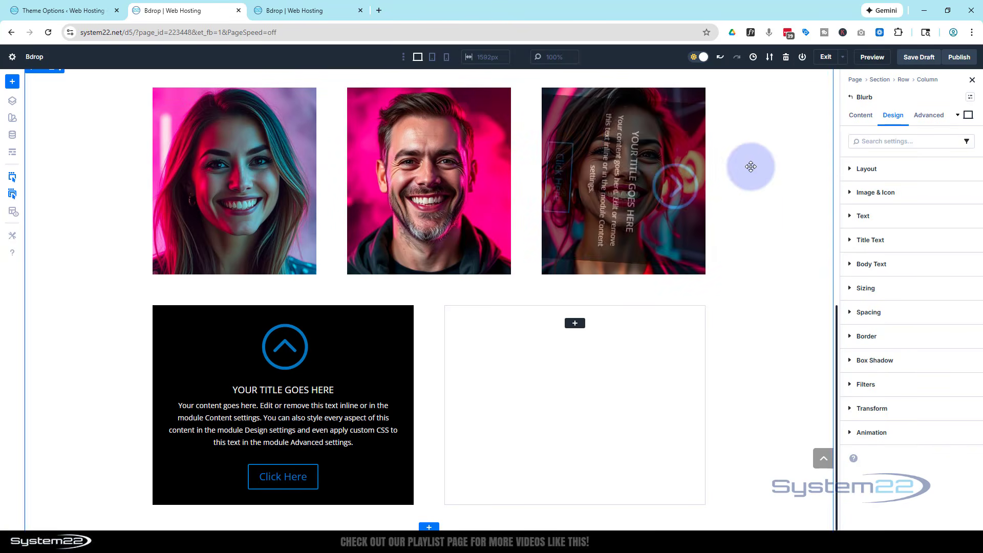
click(285, 13)
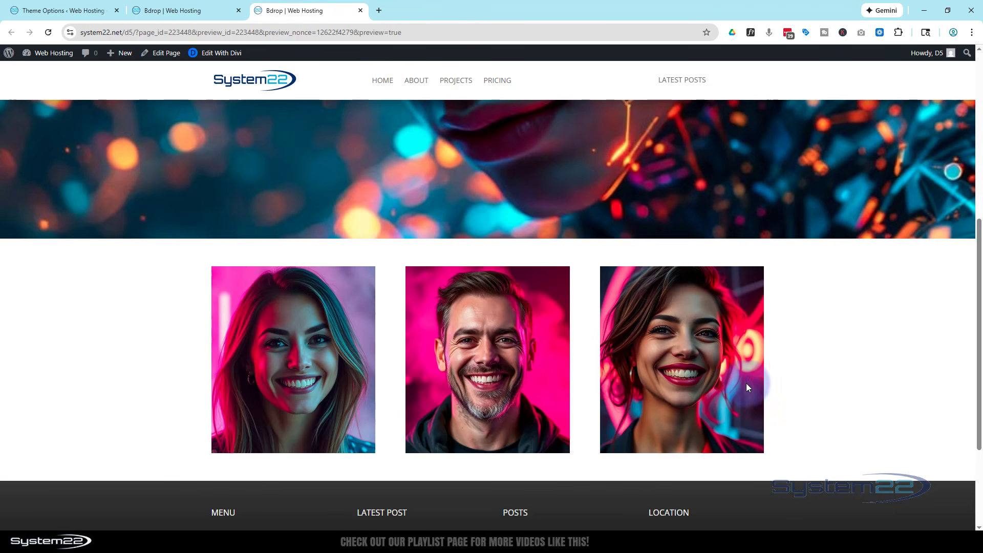
Return to the builder page and give the blurb's parent column the dark-haired cyberpunk woman with headphones as its background image
mouse_move(730, 383)
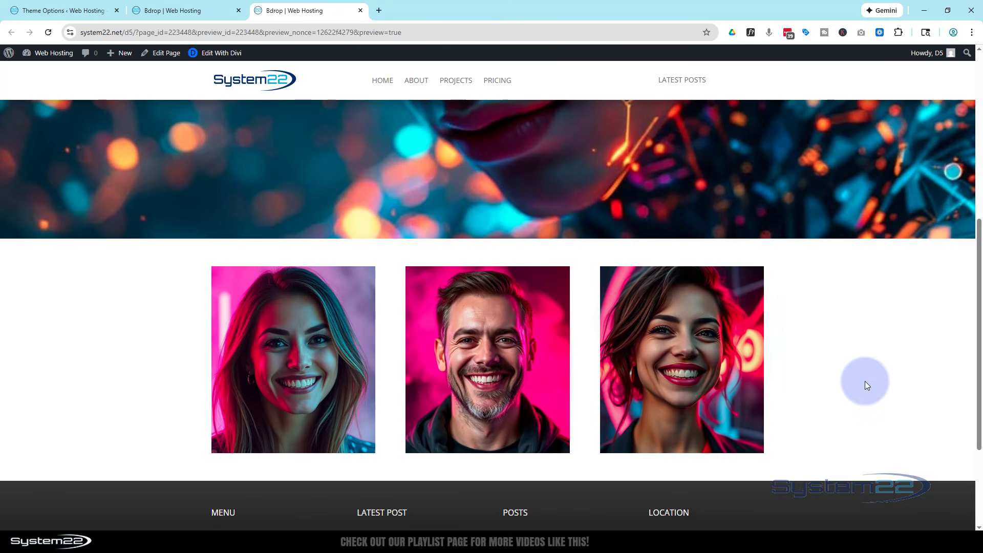
click(202, 10)
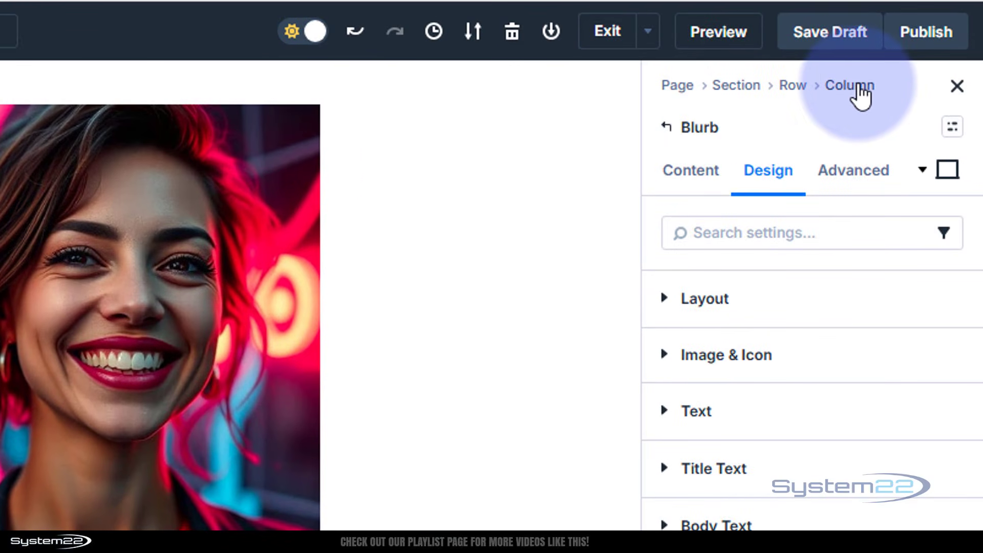
click(669, 129)
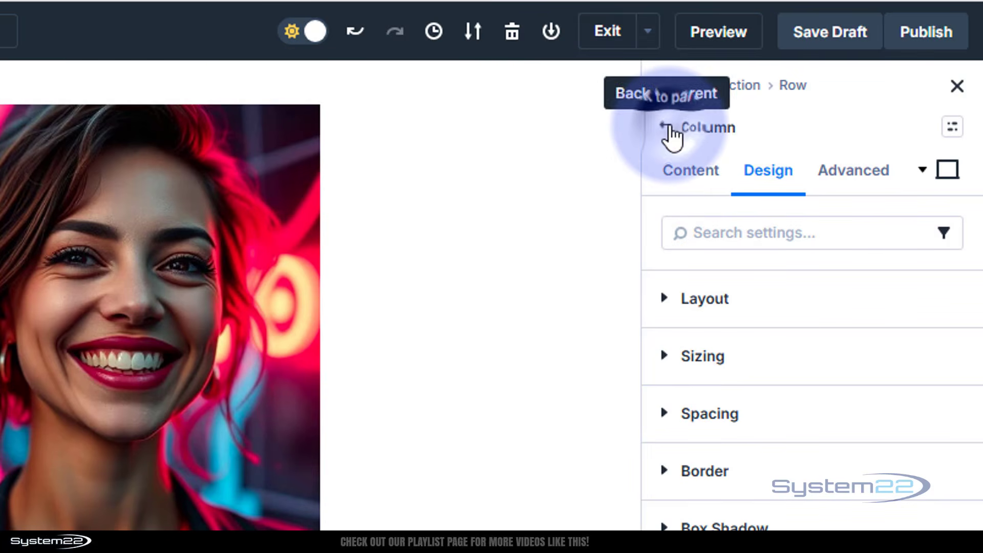
click(695, 181)
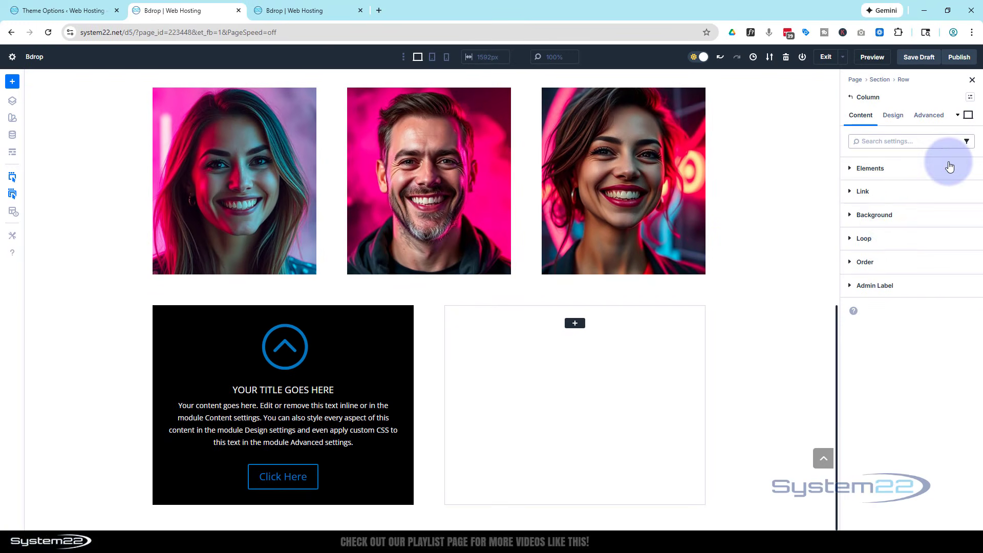
click(852, 222)
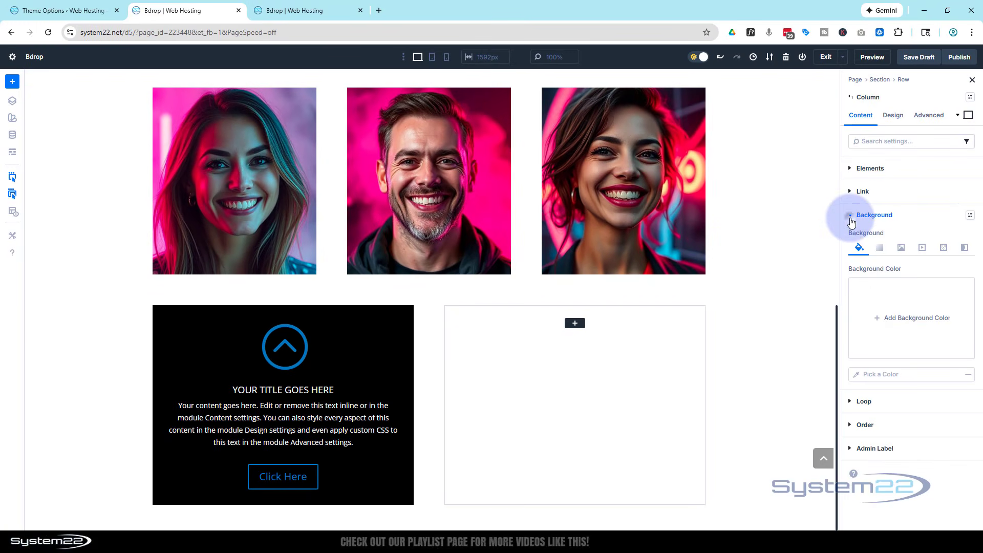
click(901, 251)
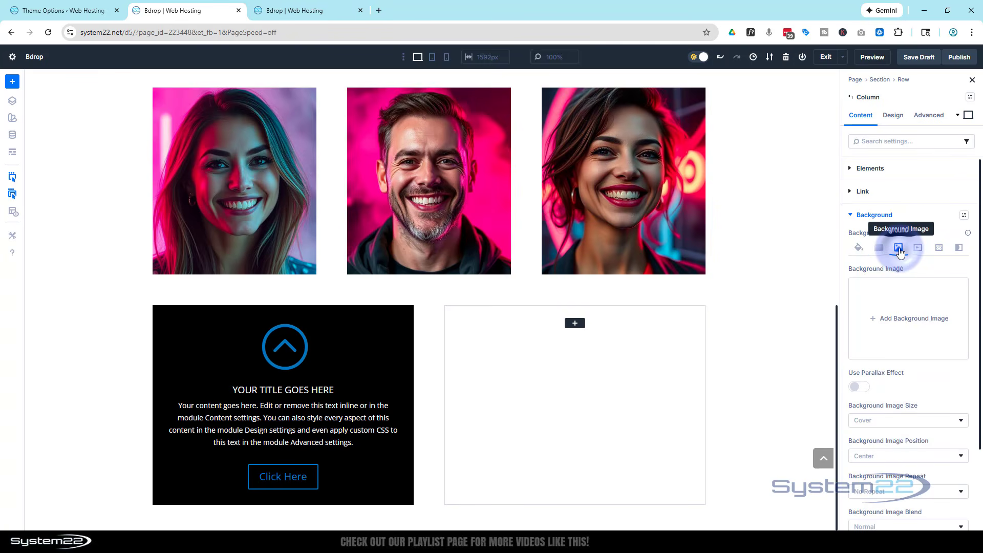
click(904, 321)
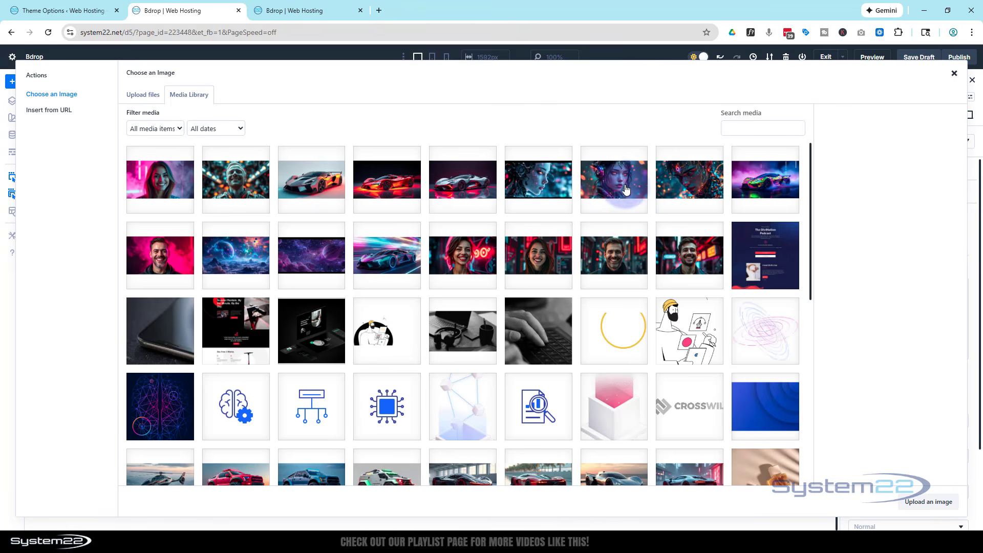
click(617, 182)
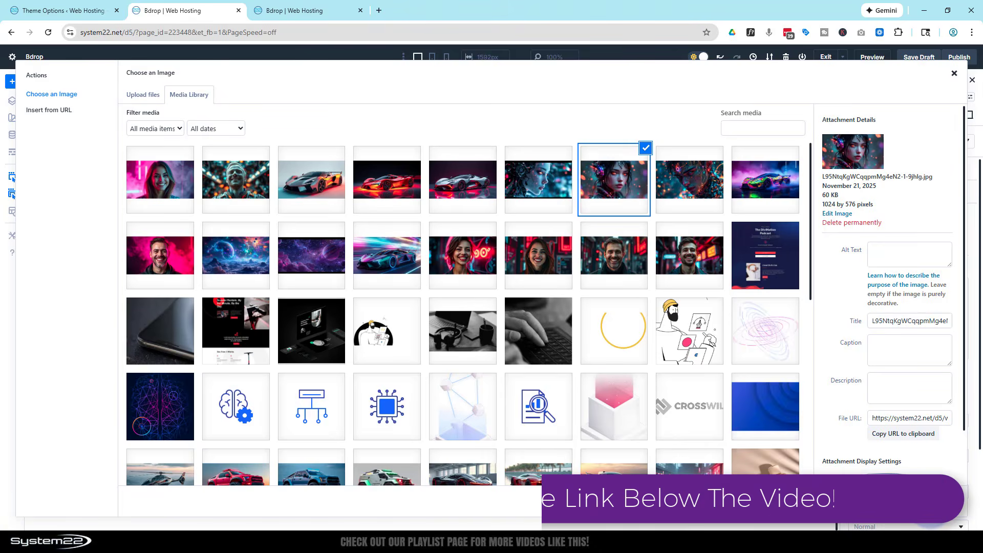
click(928, 502)
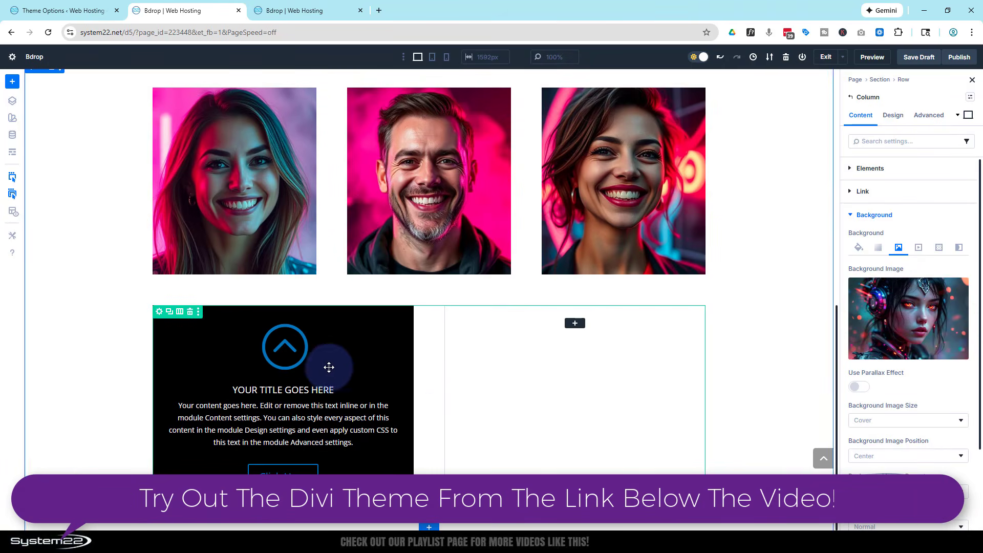
Make the blurb's black background color semi-transparent at 75% opacity
click(359, 348)
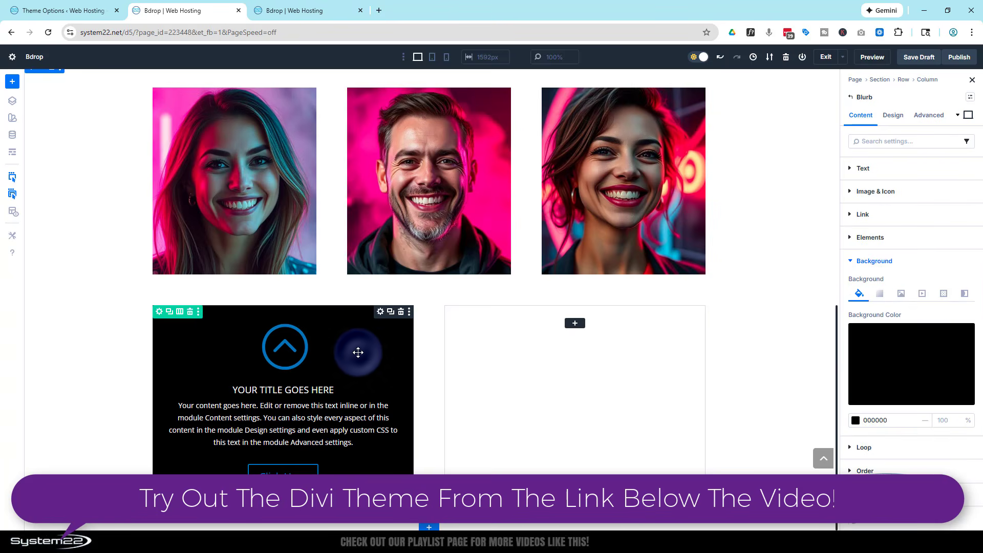
click(905, 359)
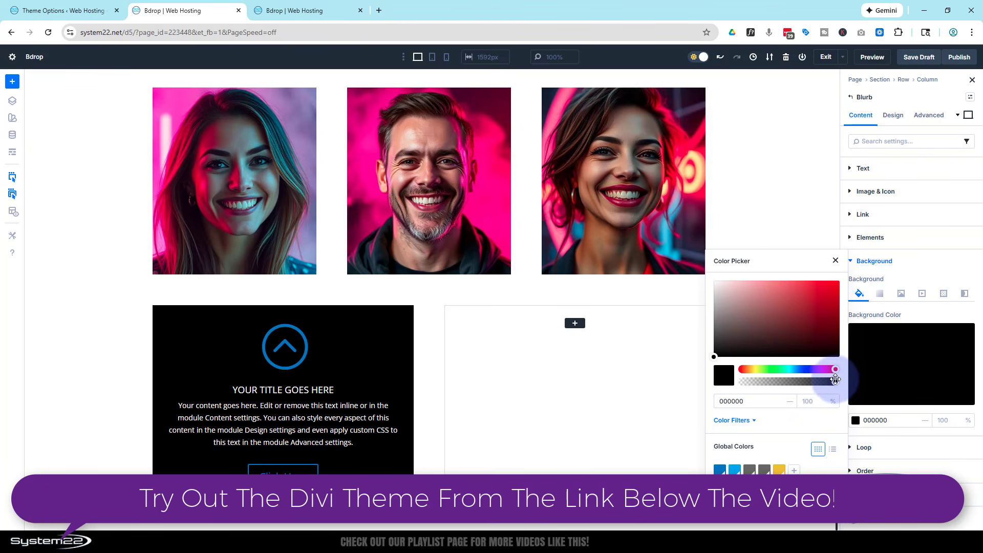
drag(833, 381, 728, 389)
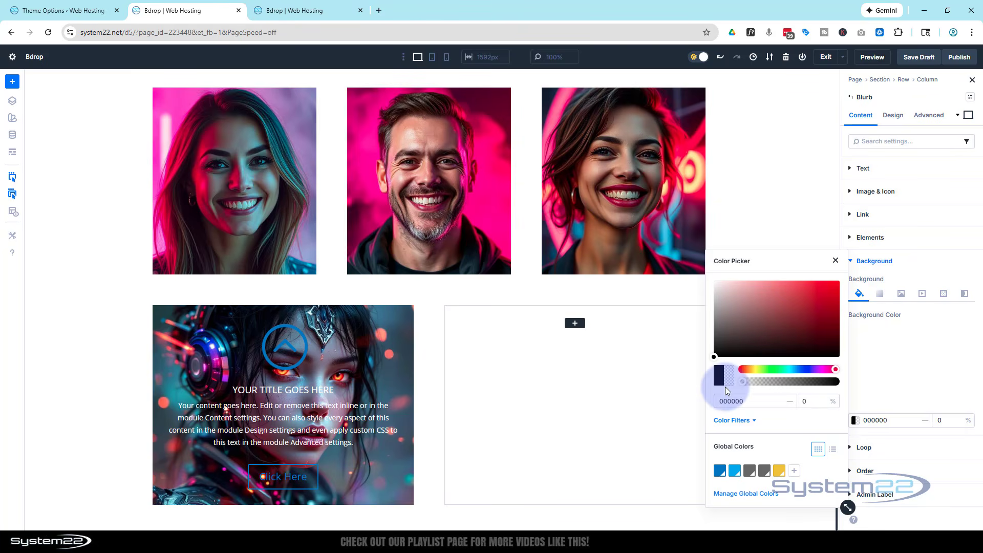
drag(726, 387, 798, 388)
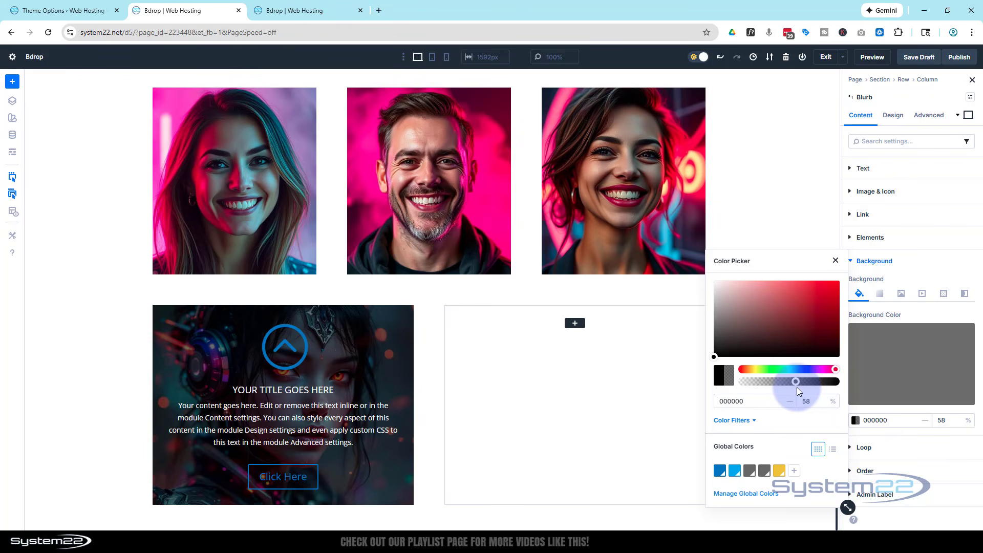
drag(797, 387, 813, 385)
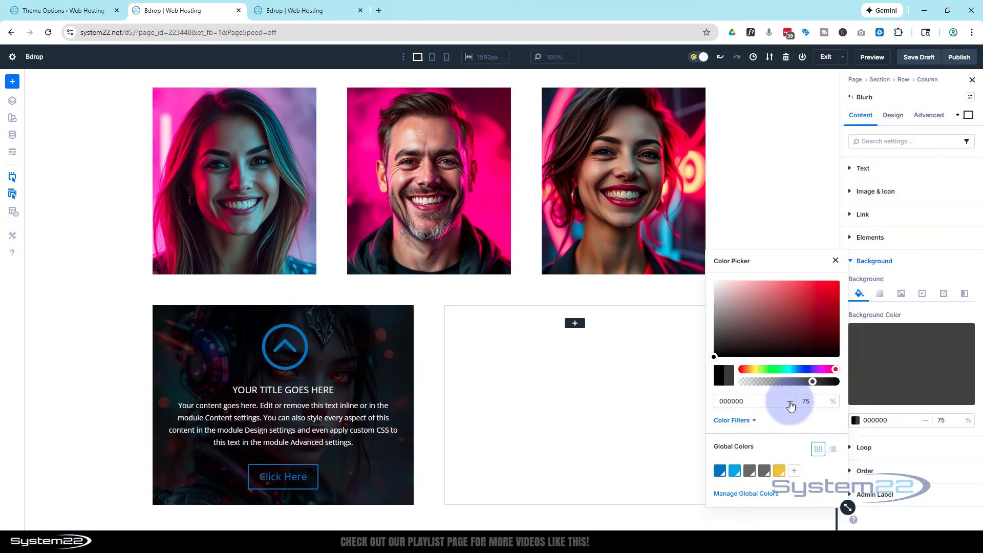
click(927, 257)
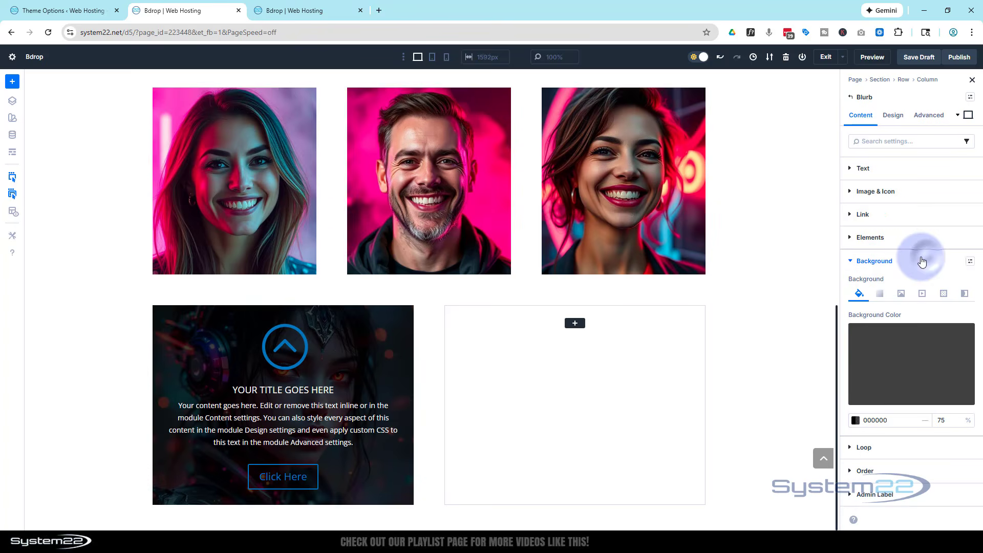
Rotate the blurb 180 degrees about the Z axis with Transform Rotate in the desktop state
click(894, 115)
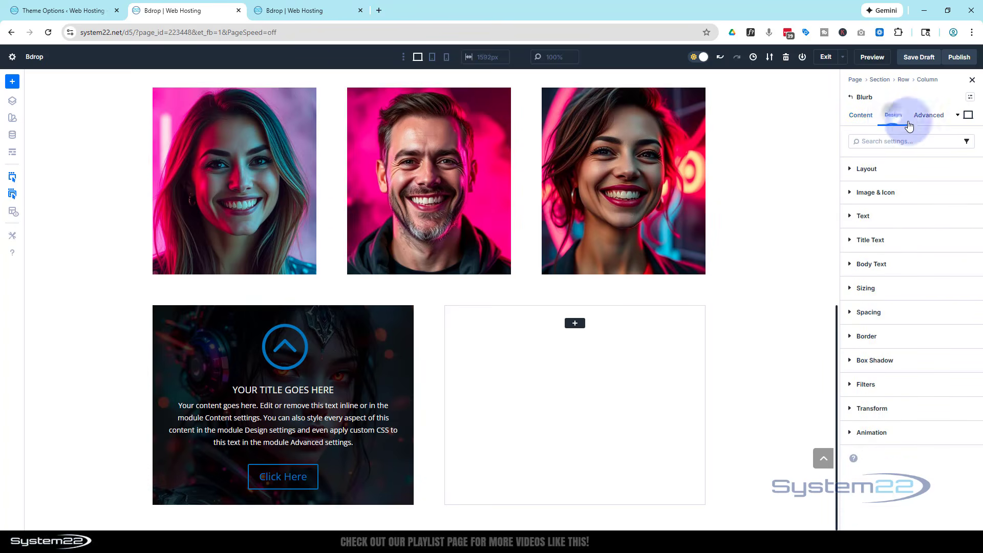
click(913, 409)
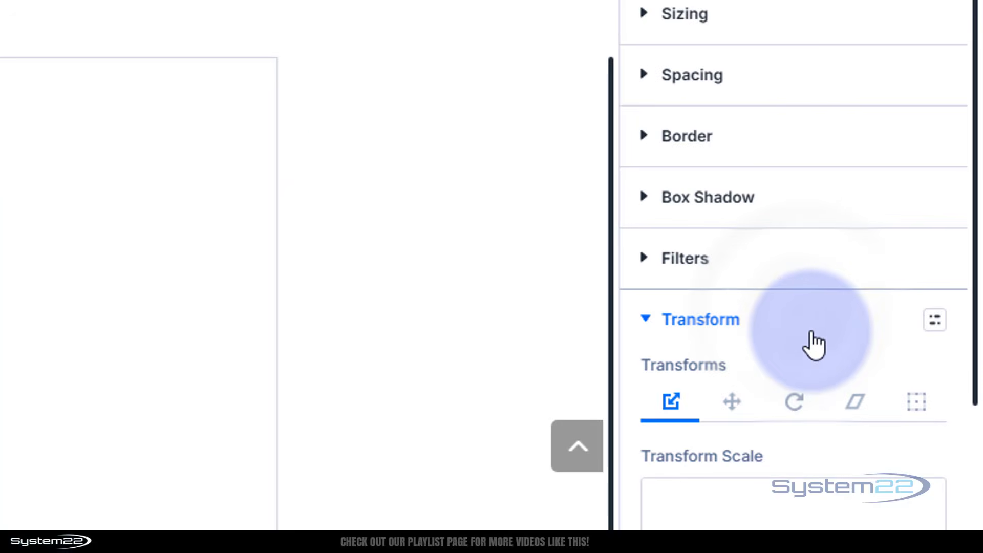
scroll(814, 346, down, 5)
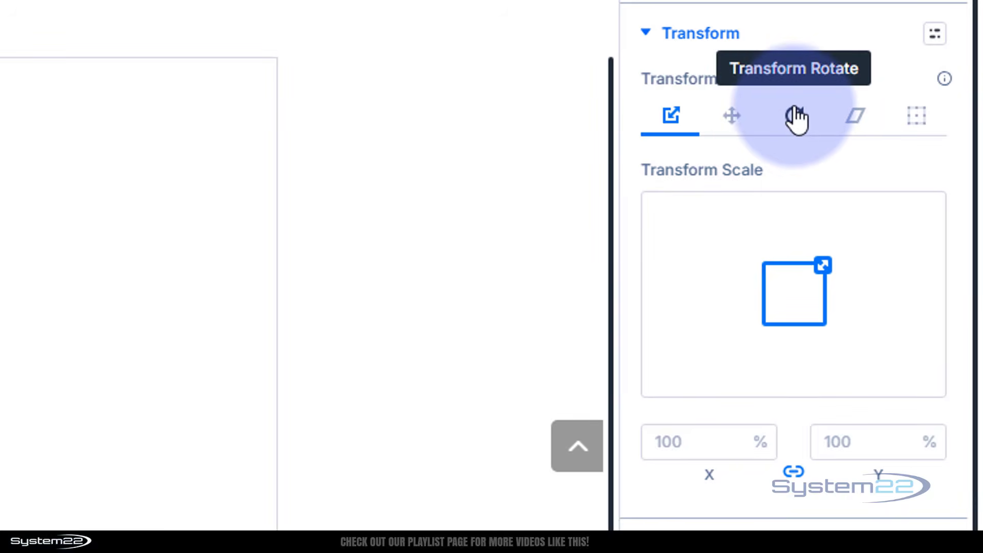
click(796, 118)
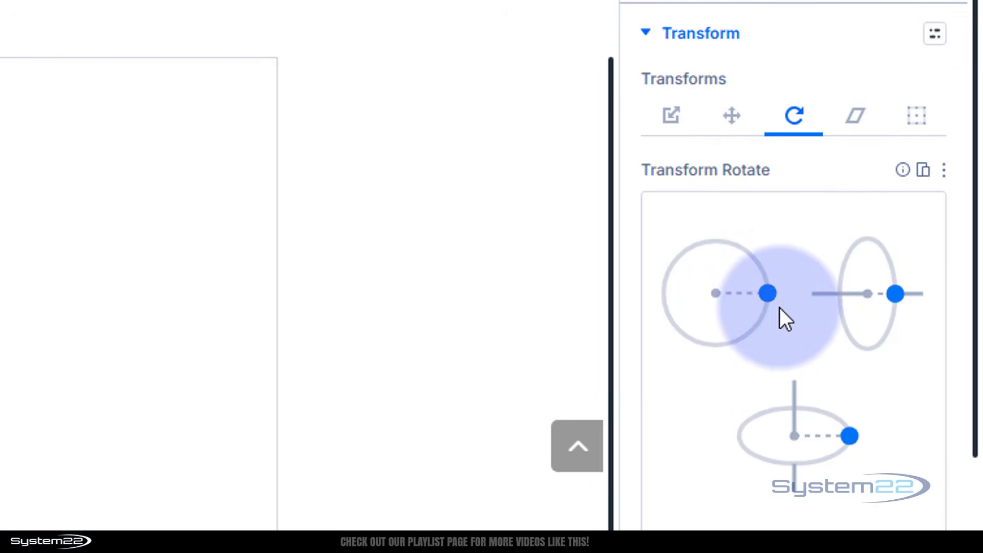
drag(768, 295, 657, 296)
drag(658, 197, 658, 199)
scroll(704, 286, down, 3)
scroll(705, 287, down, 1)
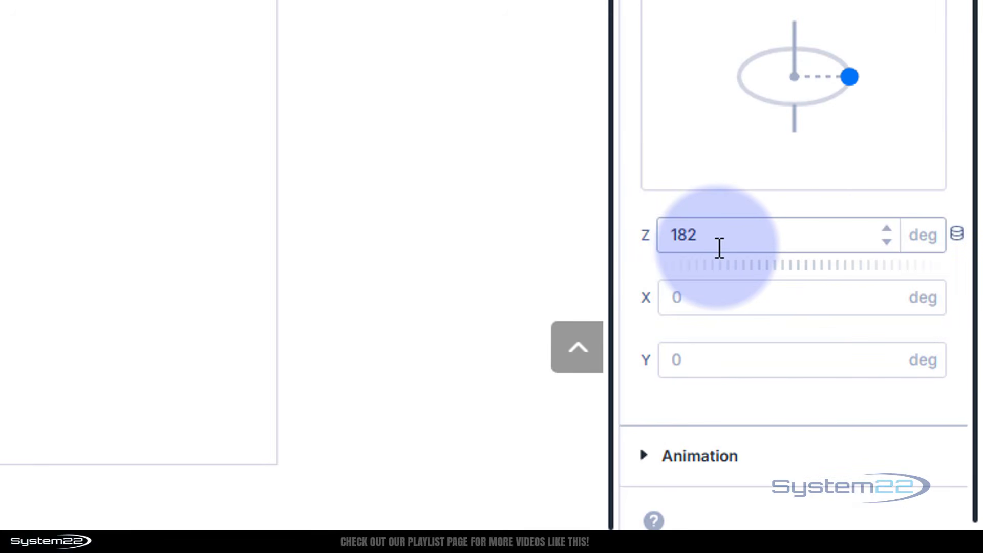
click(887, 239)
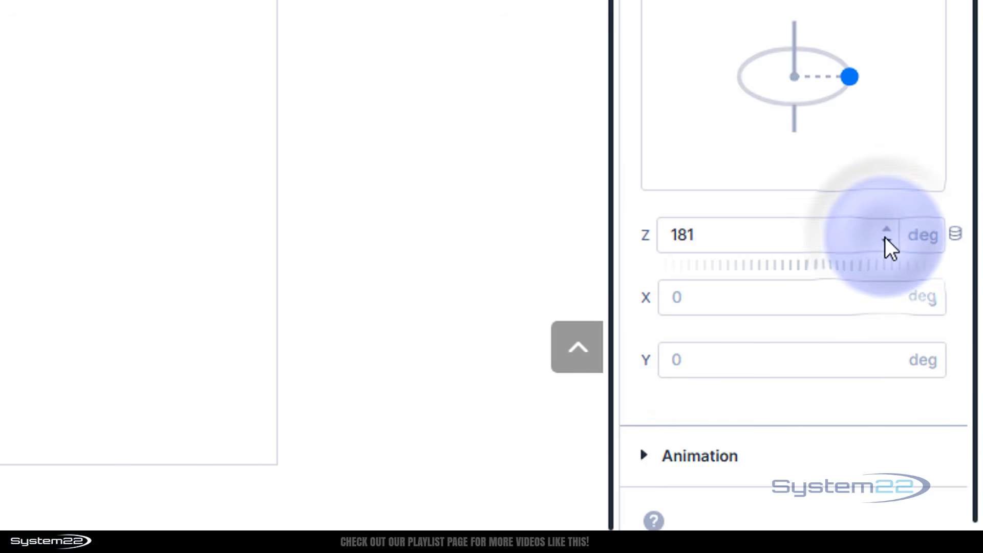
click(886, 240)
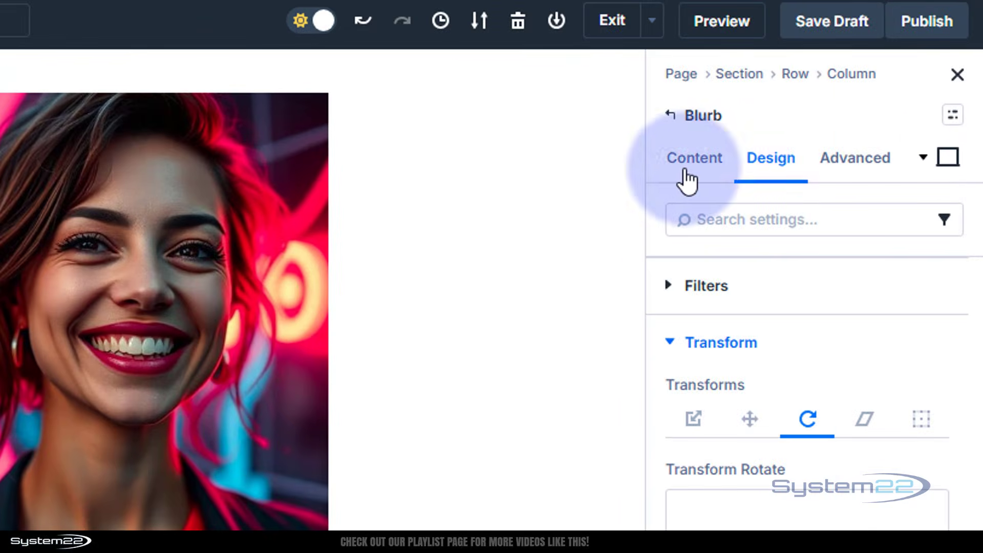
Set the blurb's Z rotation to 0 degrees for the Hover state
click(951, 158)
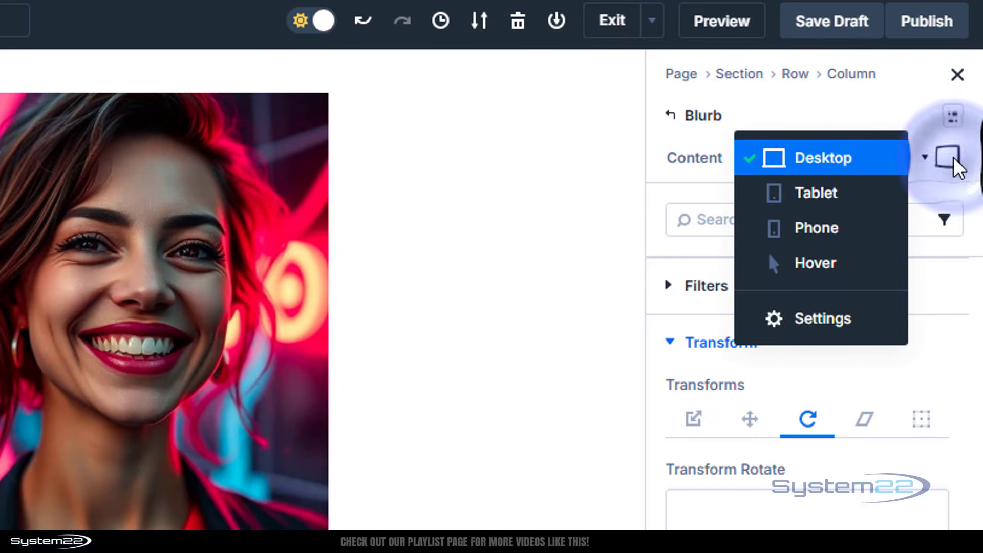
click(852, 271)
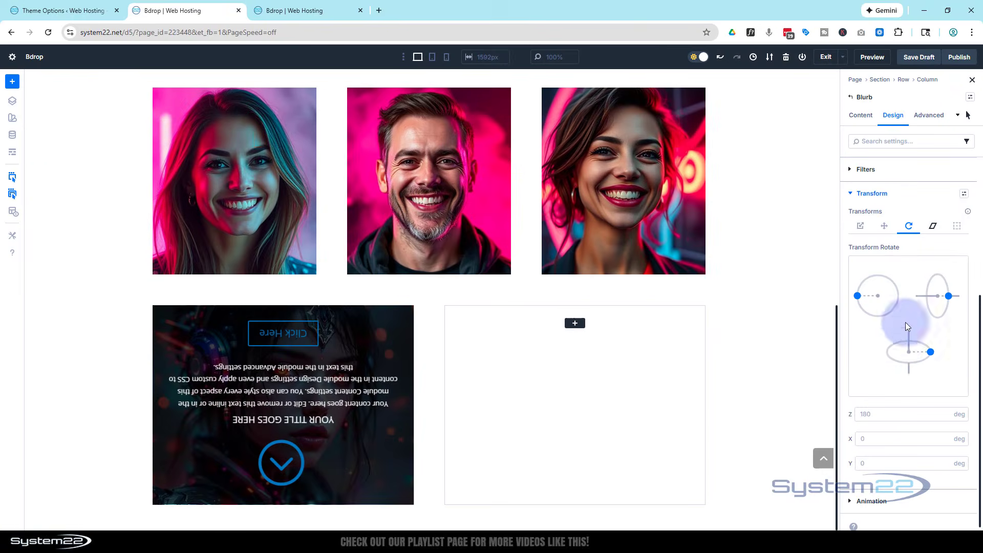
click(861, 416)
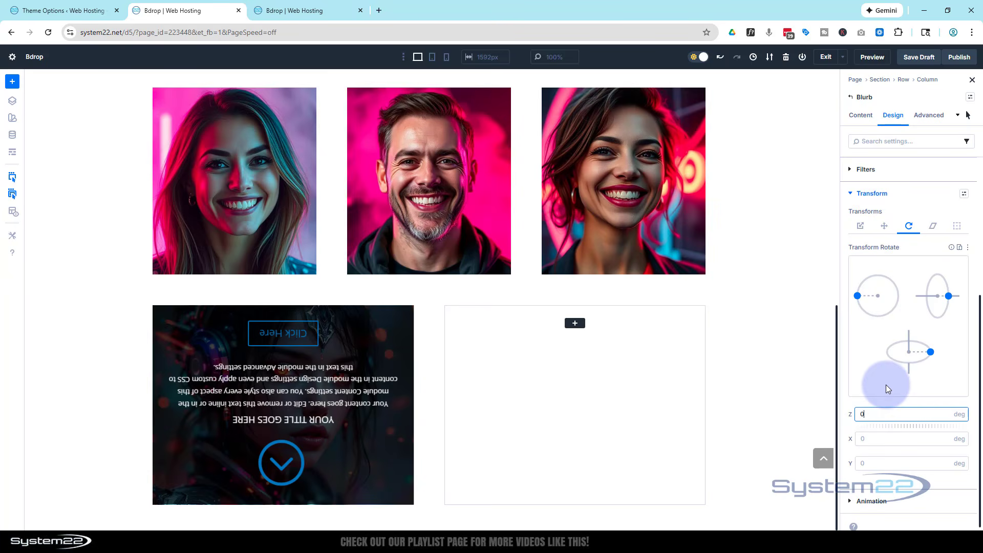
text(0)
click(919, 404)
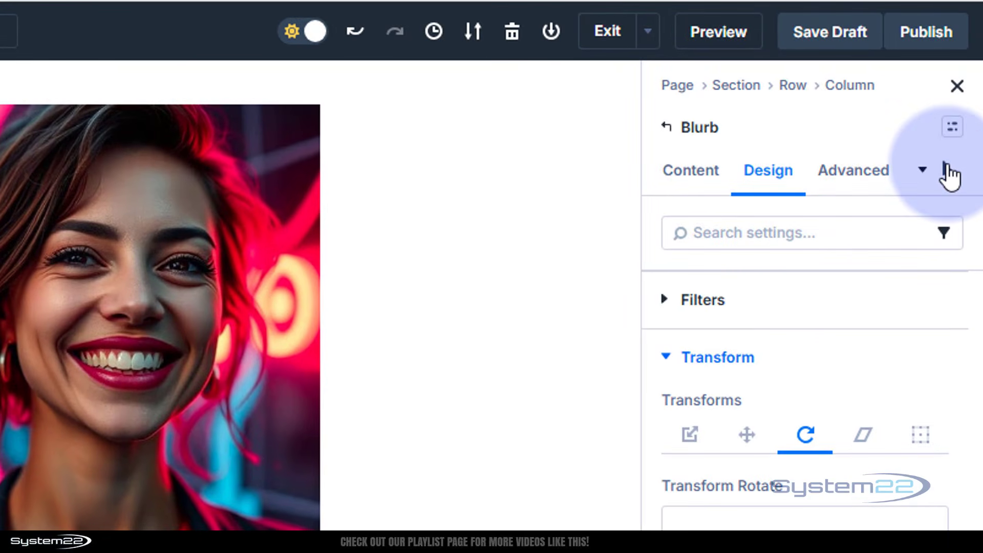
Compare the blurb's rotation in the Desktop and Hover states, ending on the Desktop state
click(949, 174)
click(849, 208)
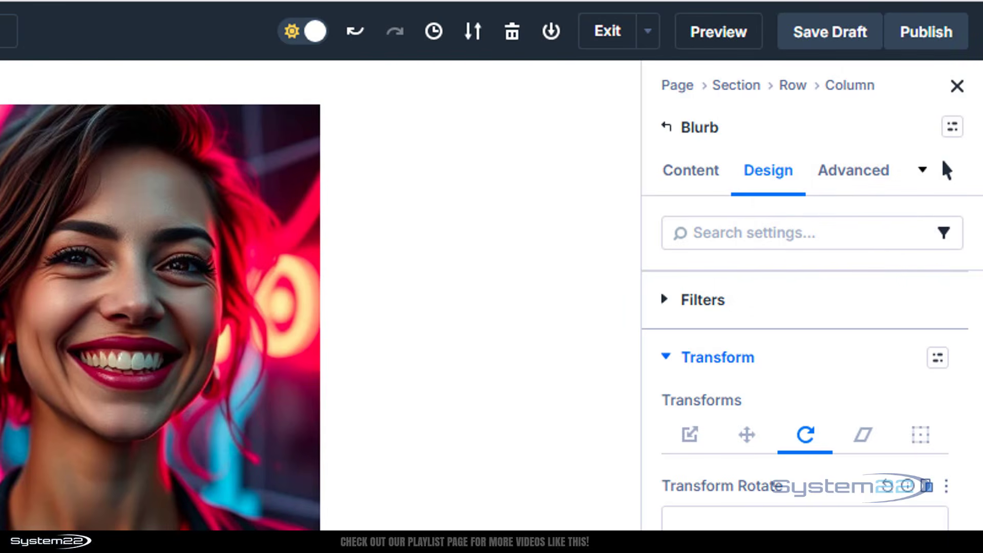
click(948, 172)
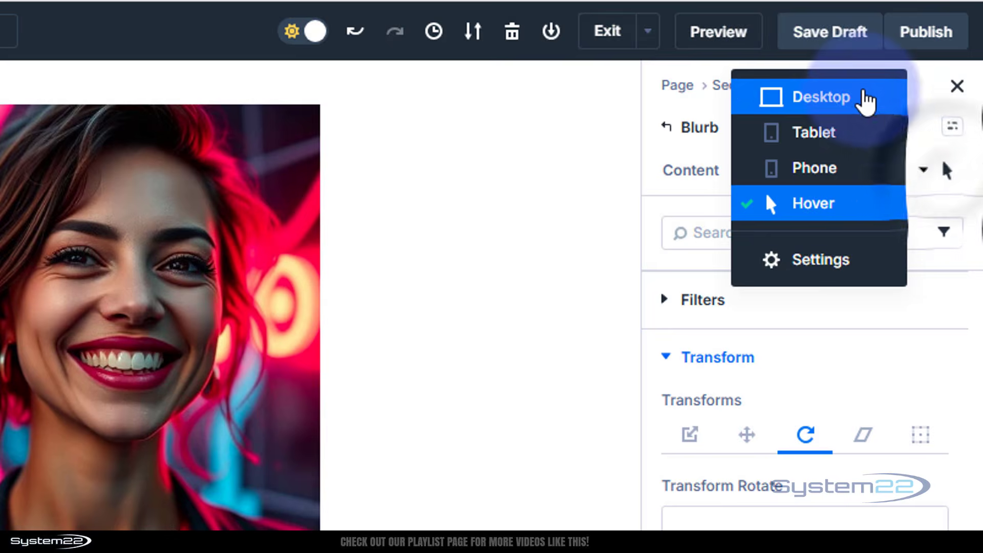
click(864, 98)
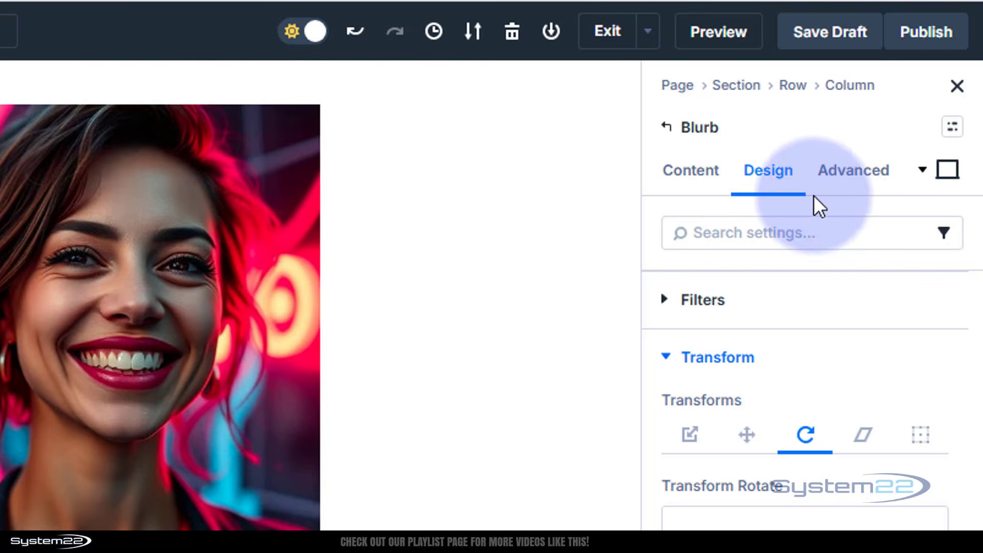
click(948, 171)
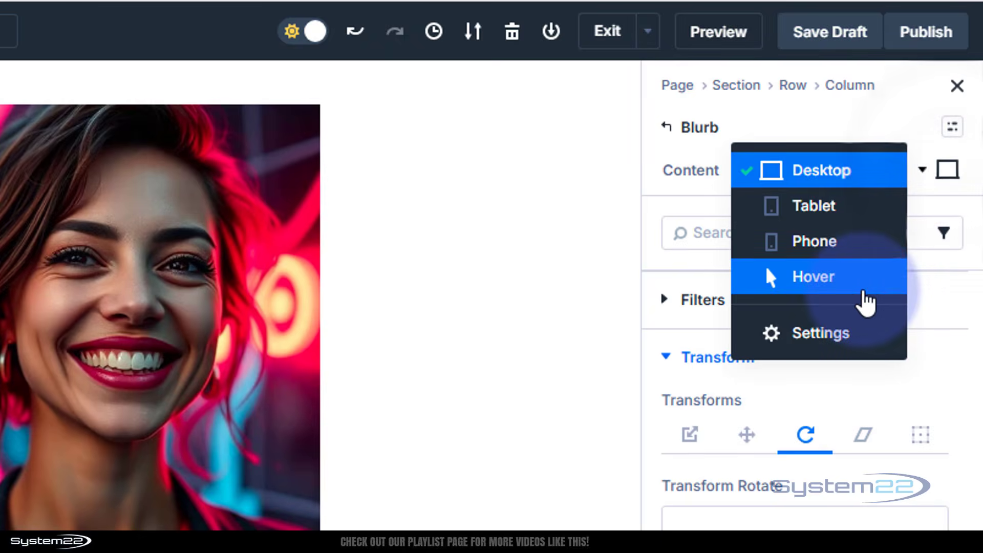
click(867, 288)
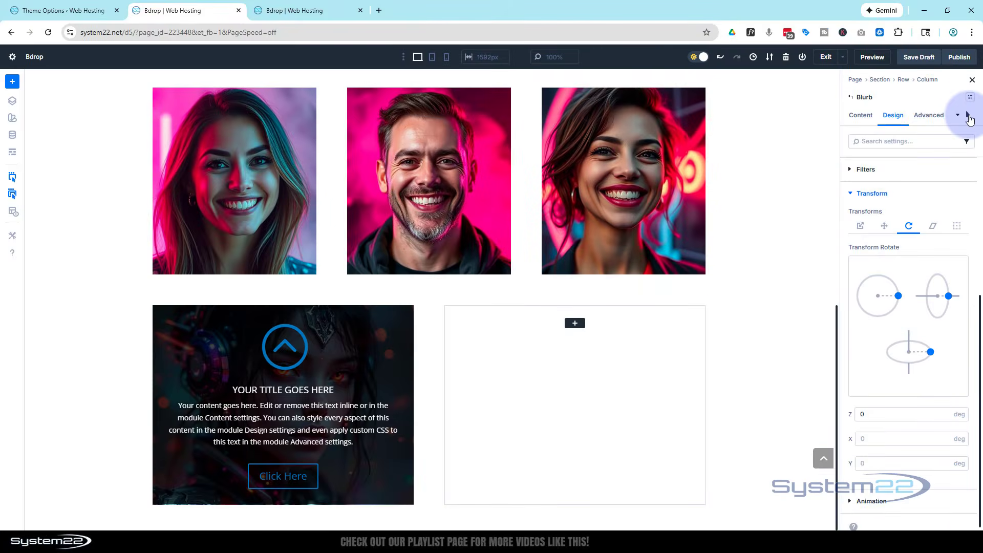
click(947, 168)
click(943, 84)
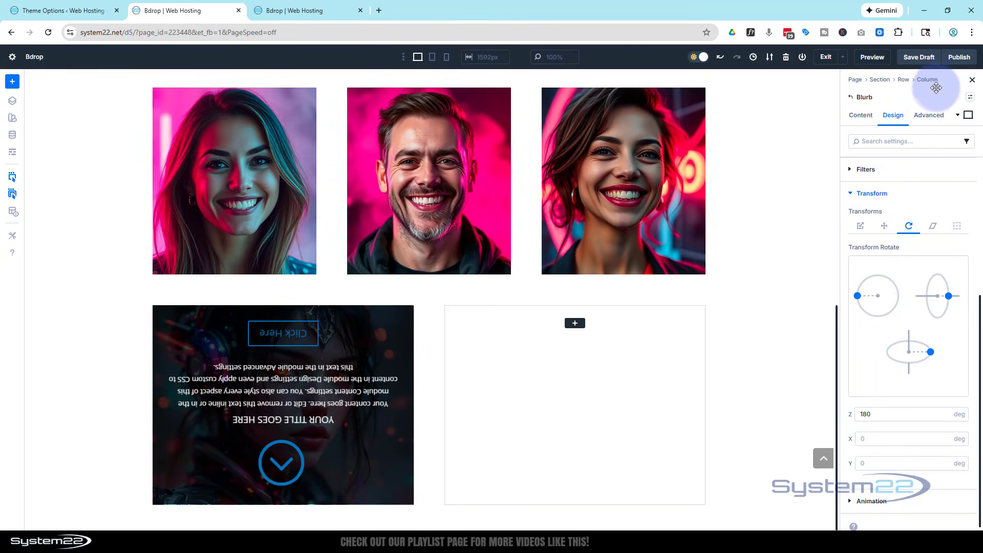
Set the blurb's transition duration to 750 ms and its transition speed curve to Ease-In-Out
click(933, 117)
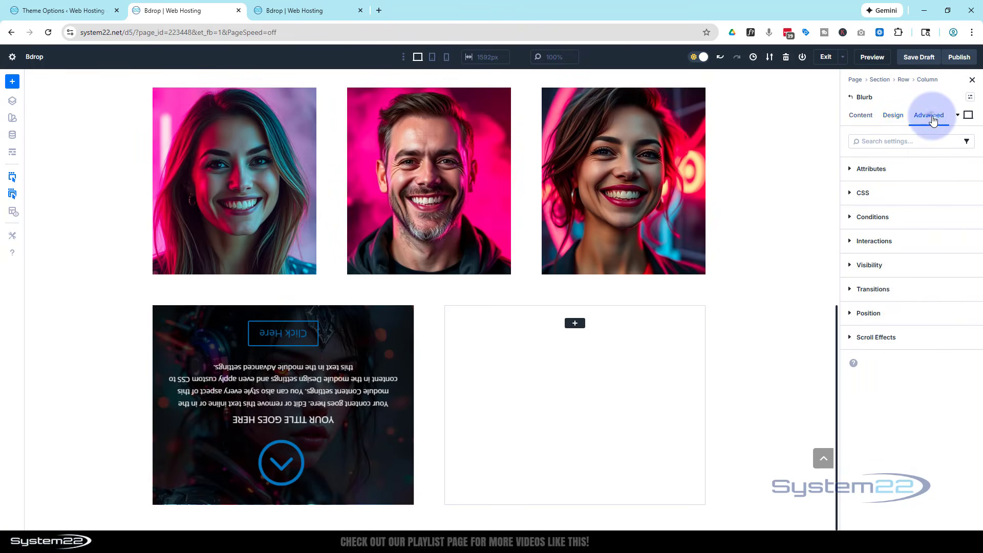
click(916, 295)
click(858, 323)
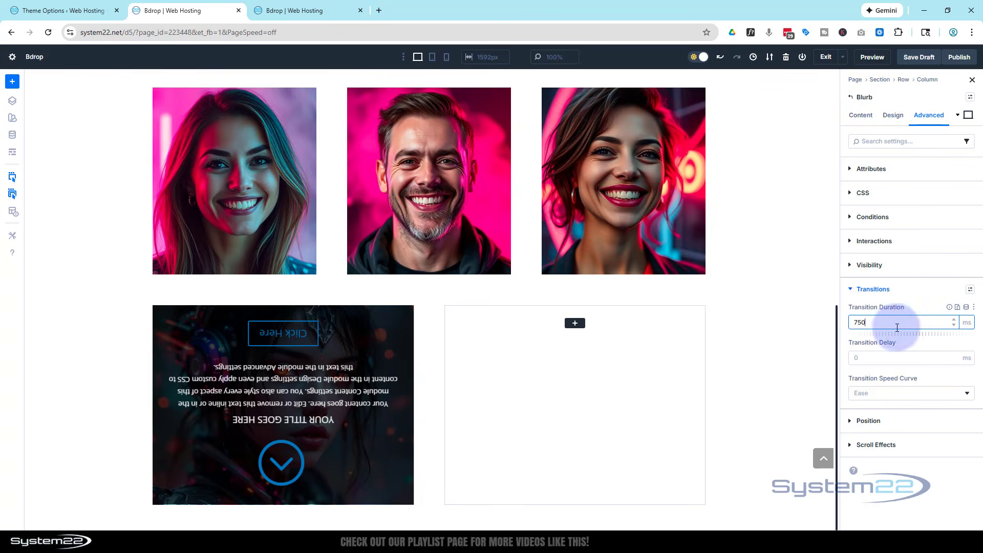
click(891, 396)
click(889, 398)
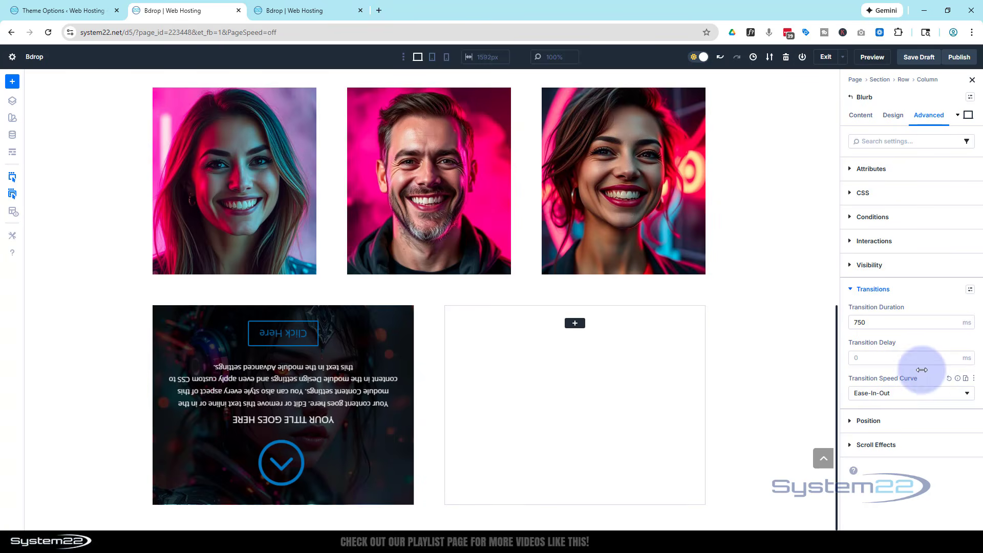
Compare the blurb's rotation between the Hover and Desktop states with the transition settings applied, ending on the Desktop state
click(968, 116)
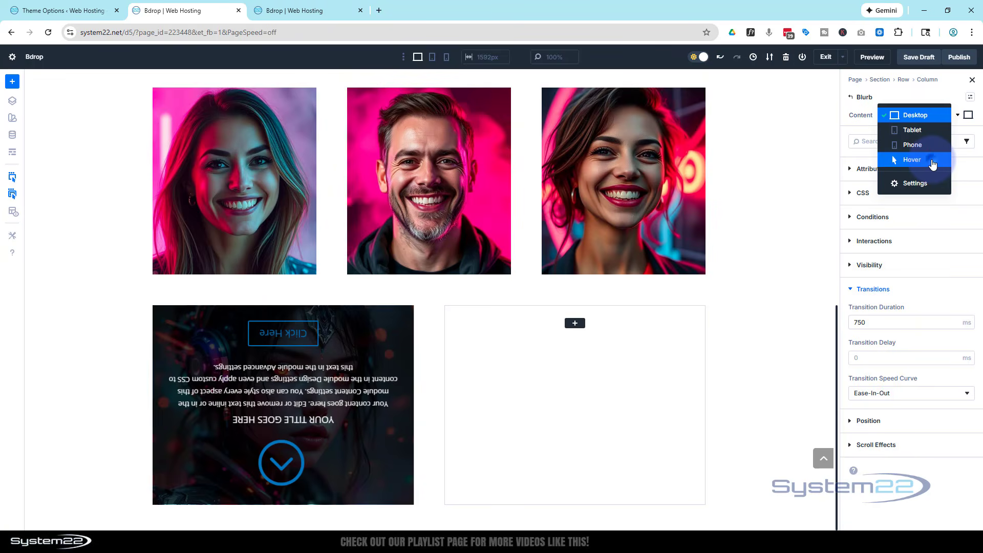
click(912, 159)
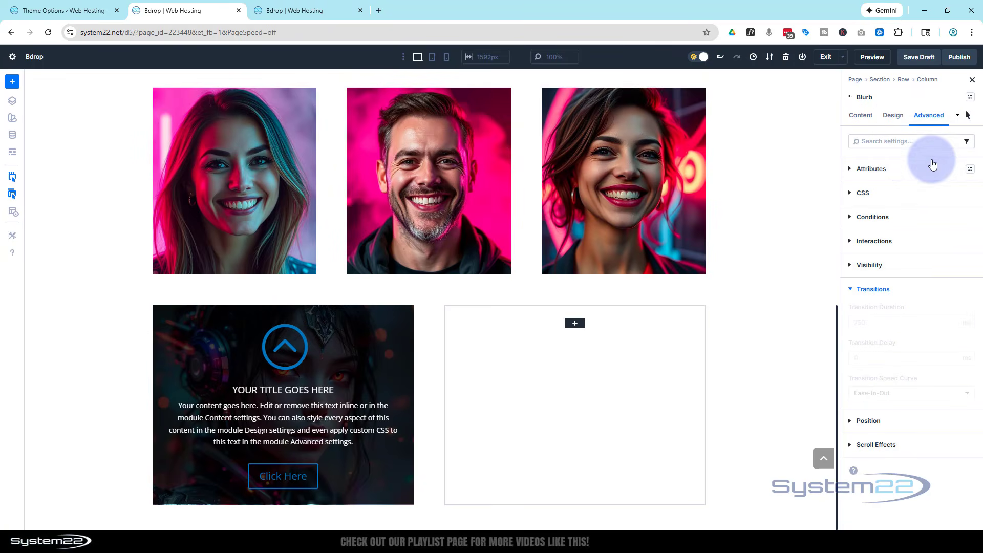
click(968, 115)
click(937, 86)
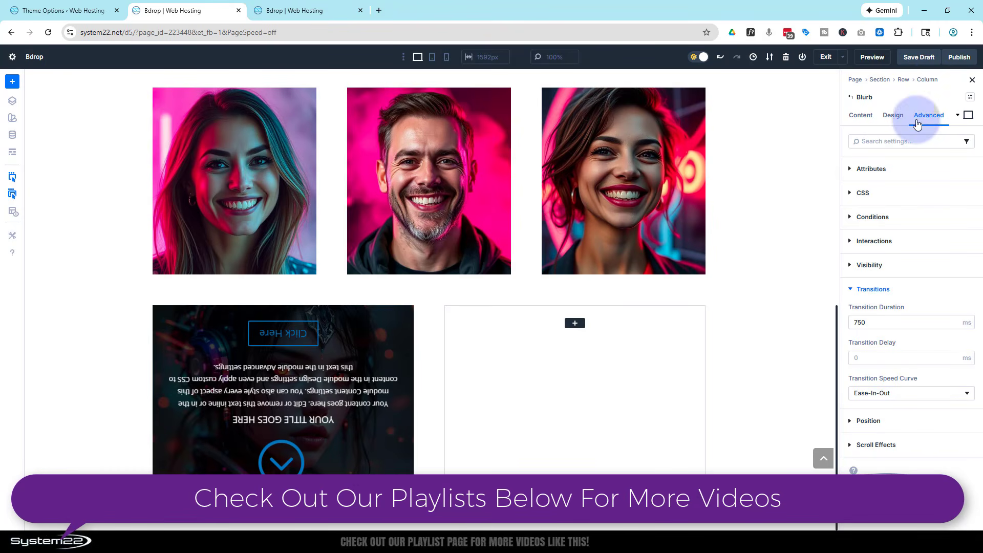
Set the blurb's opacity filter to 0% for the Desktop state
click(894, 117)
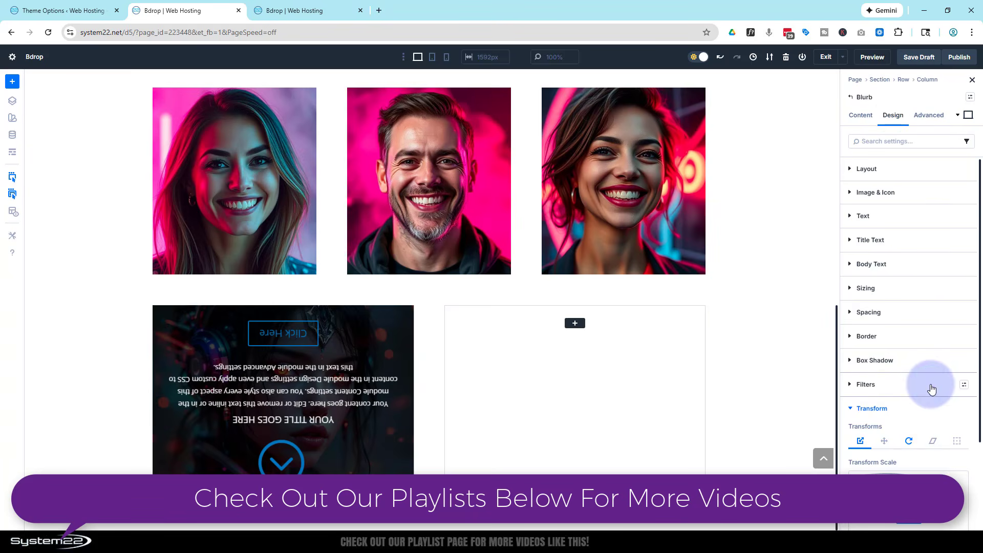
click(852, 385)
scroll(915, 302, down, 2)
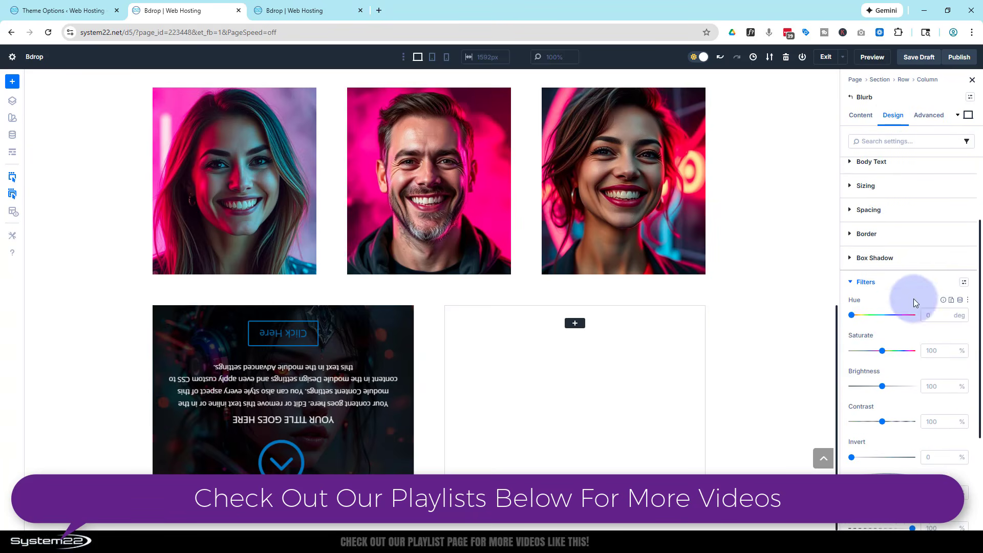
scroll(914, 300, down, 3)
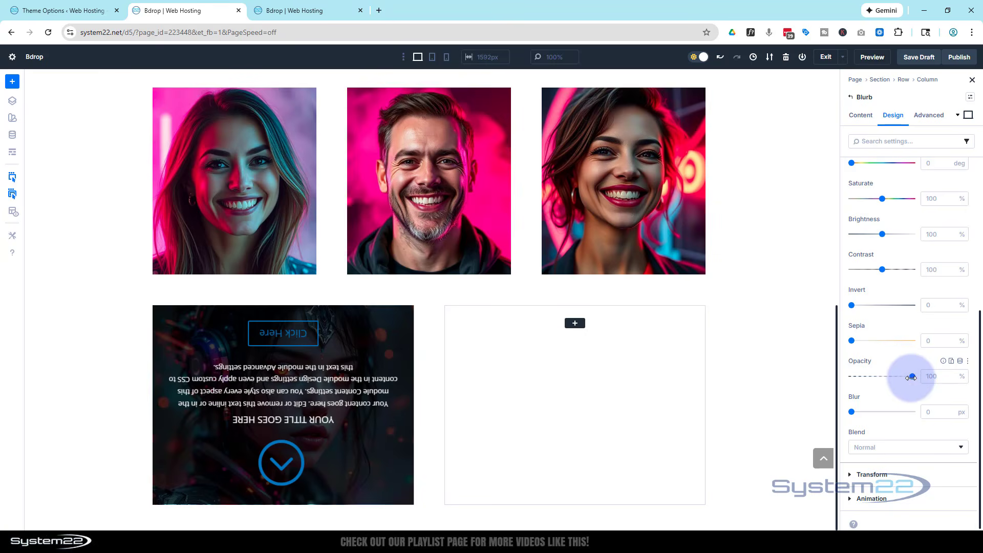
drag(911, 378, 840, 389)
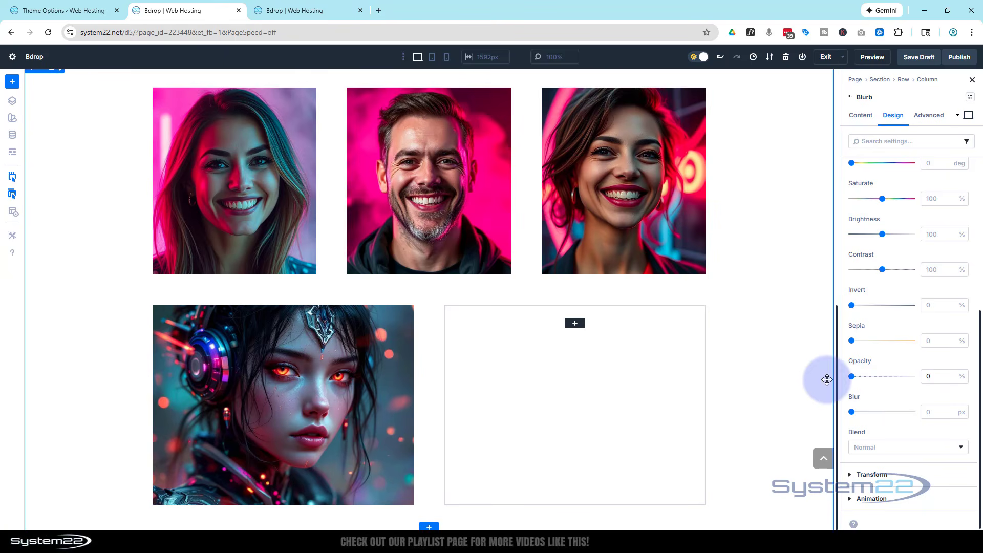
Set the blurb's opacity filter to 100% for the Hover state
click(969, 115)
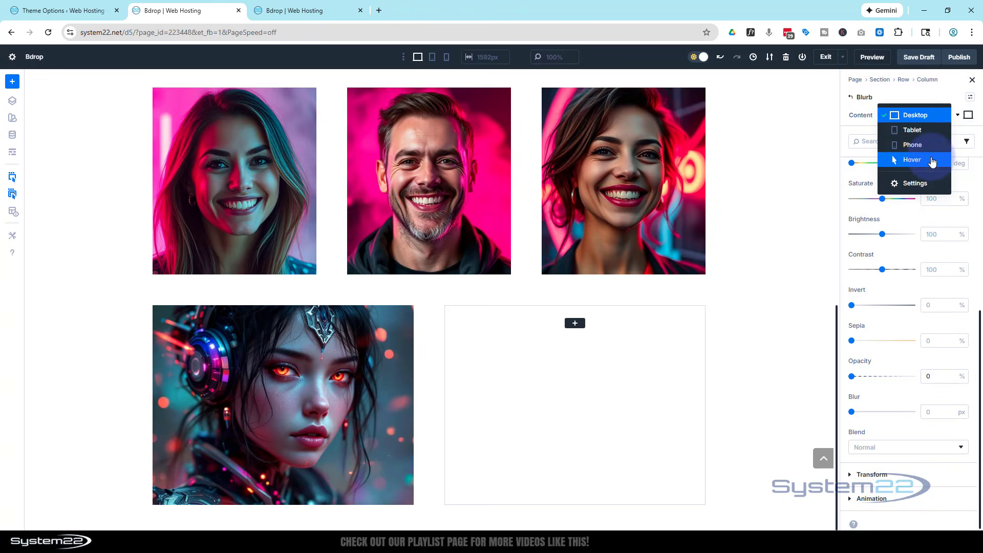
click(932, 160)
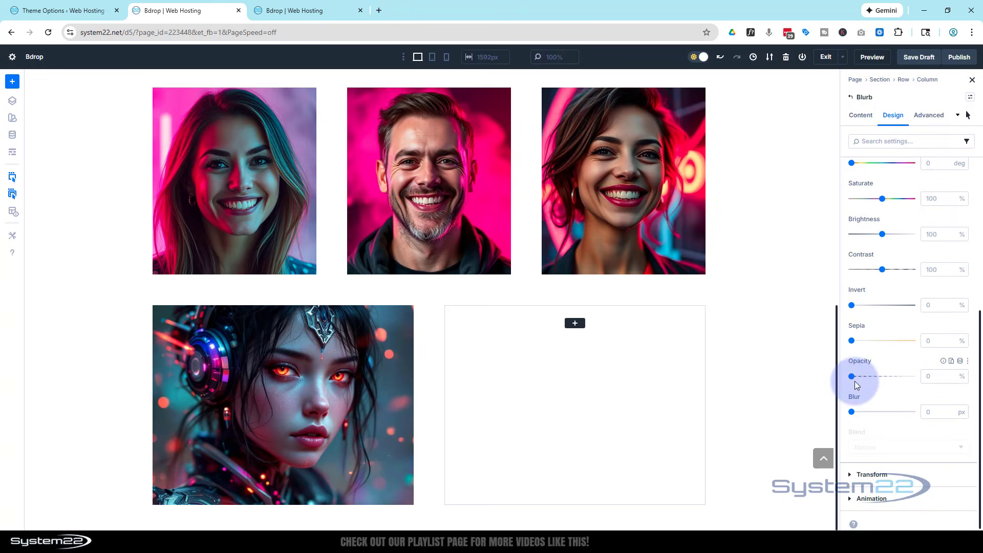
drag(852, 377, 916, 375)
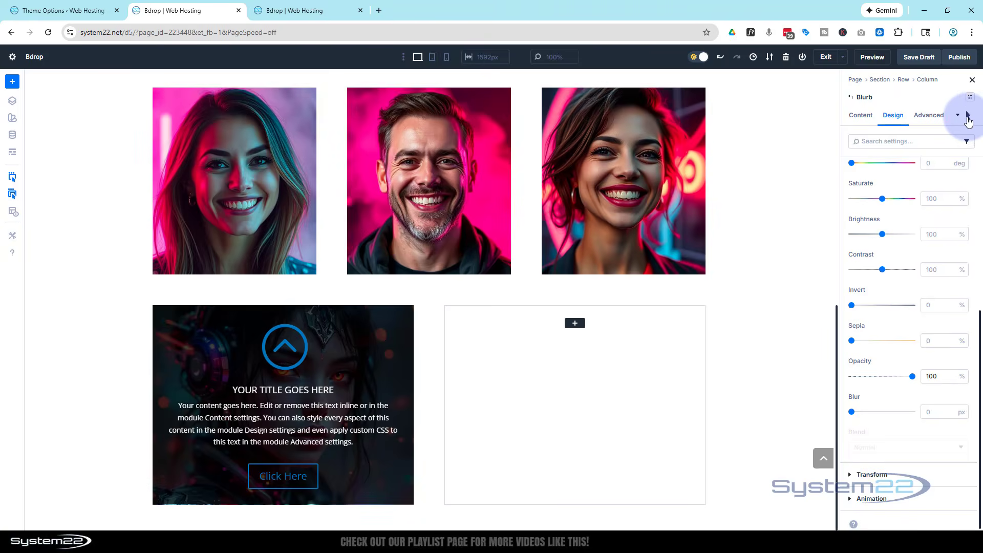
Return the blurb settings to the Desktop state and check the overlay's hover animation on the column image
click(968, 121)
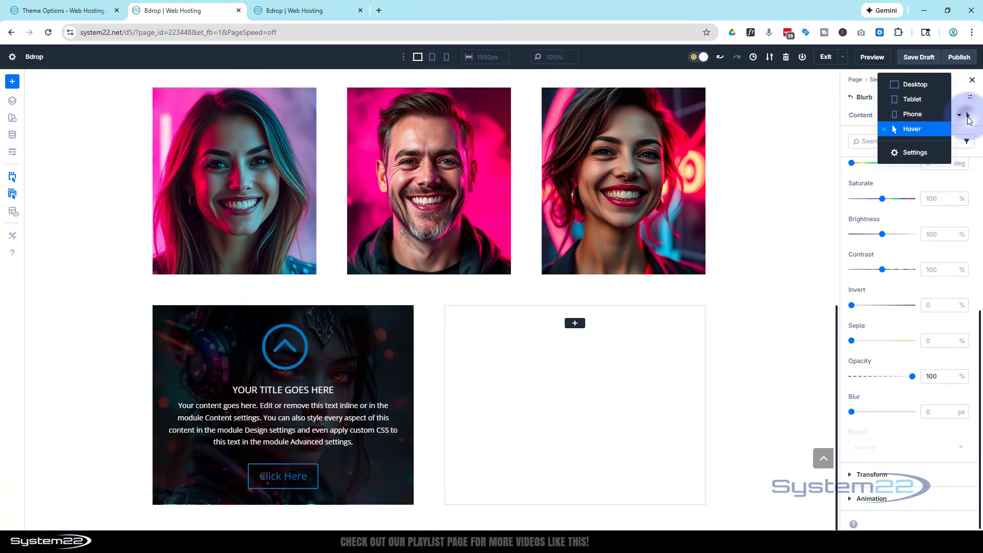
click(930, 89)
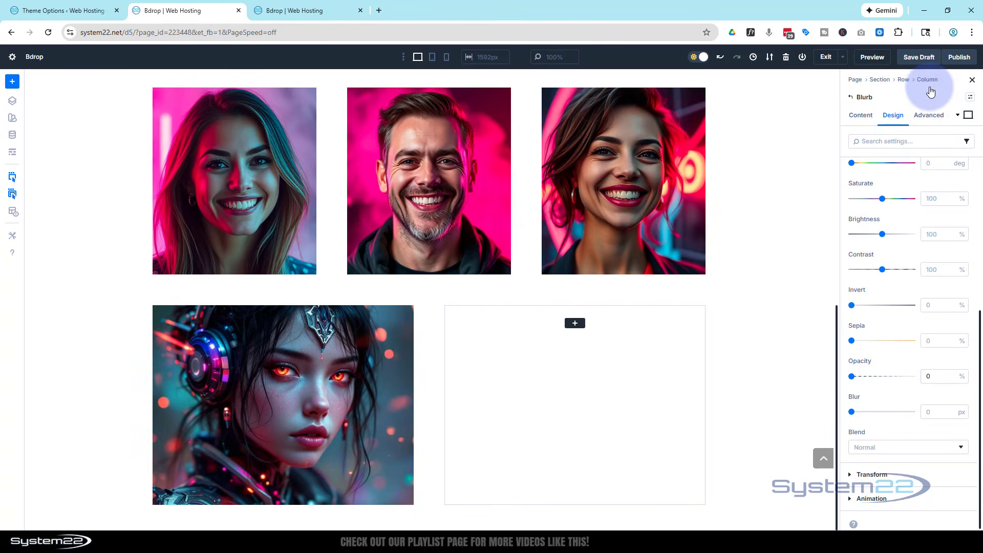
mouse_move(114, 314)
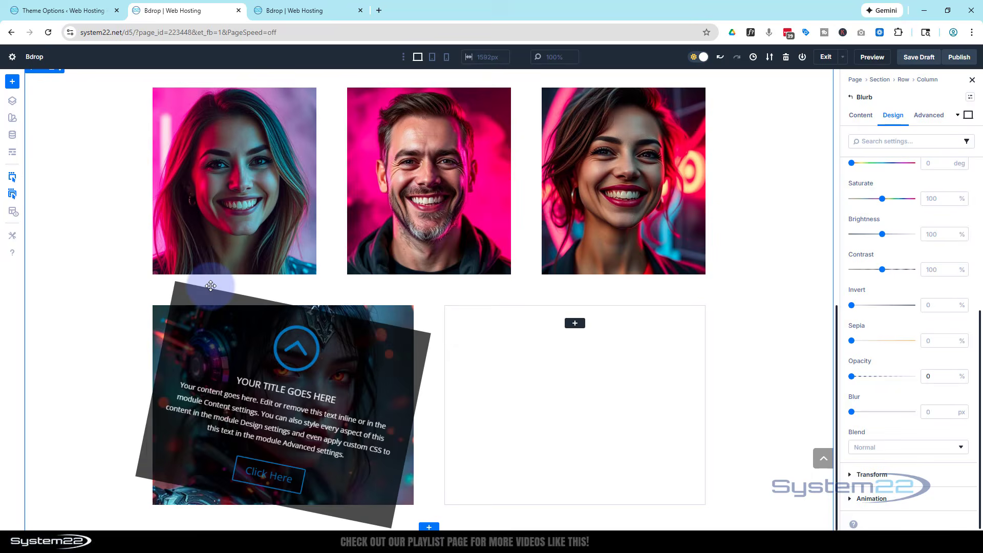
mouse_move(233, 327)
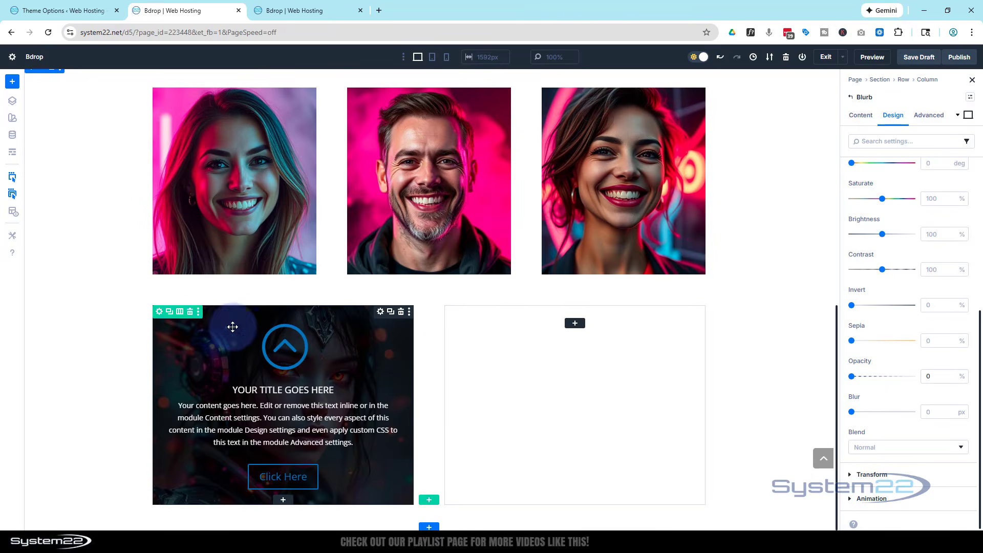
mouse_move(204, 346)
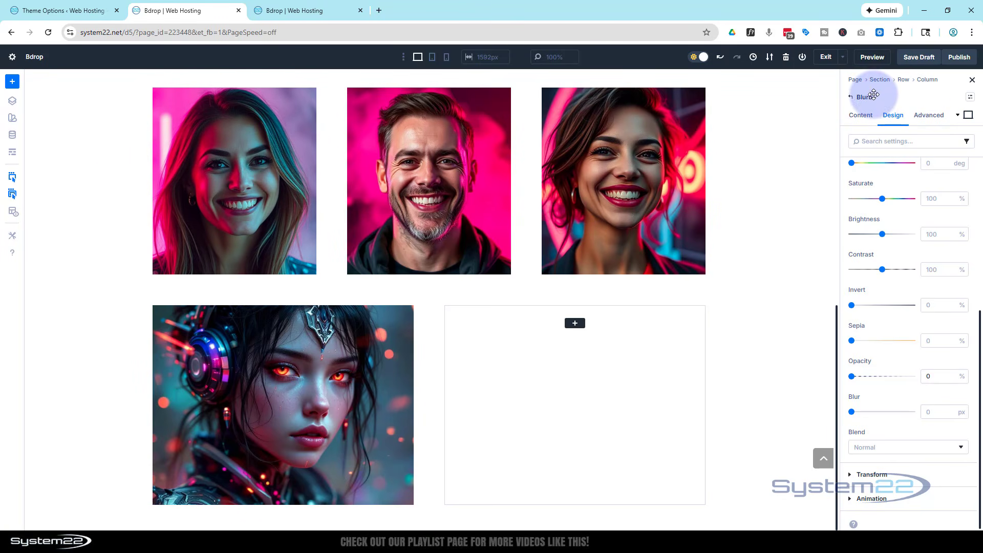
Set the horizontal and vertical overflow of the blurb's parent column to Hidden
click(924, 81)
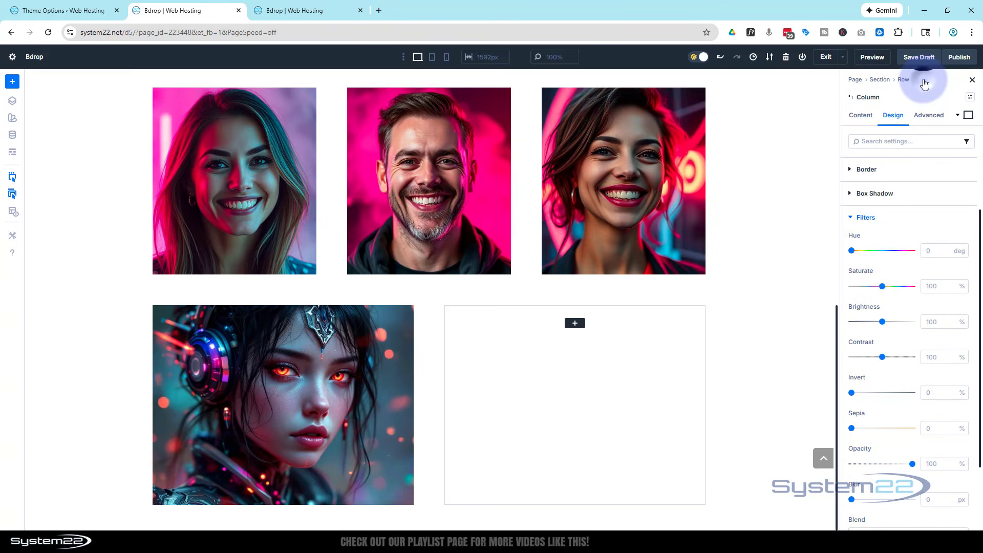
click(933, 117)
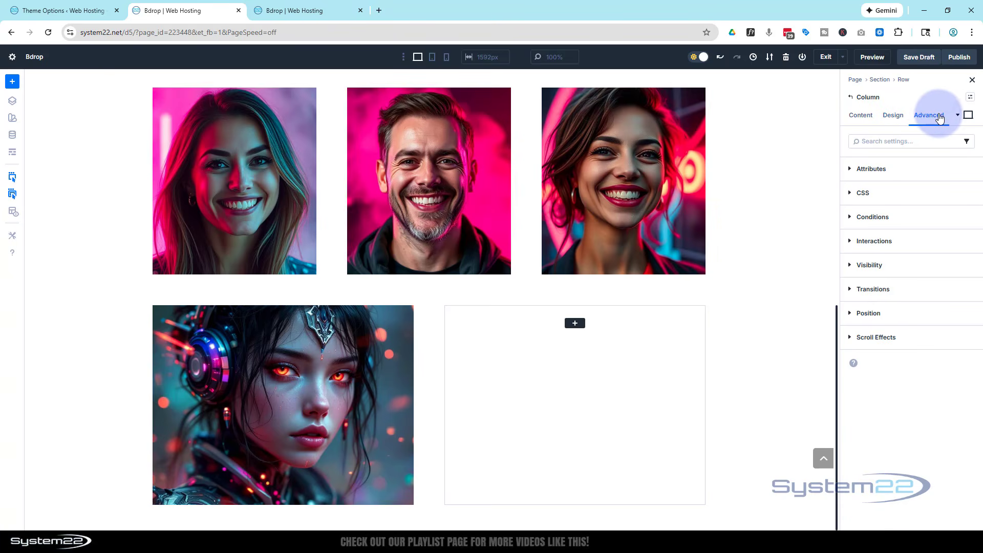
click(898, 265)
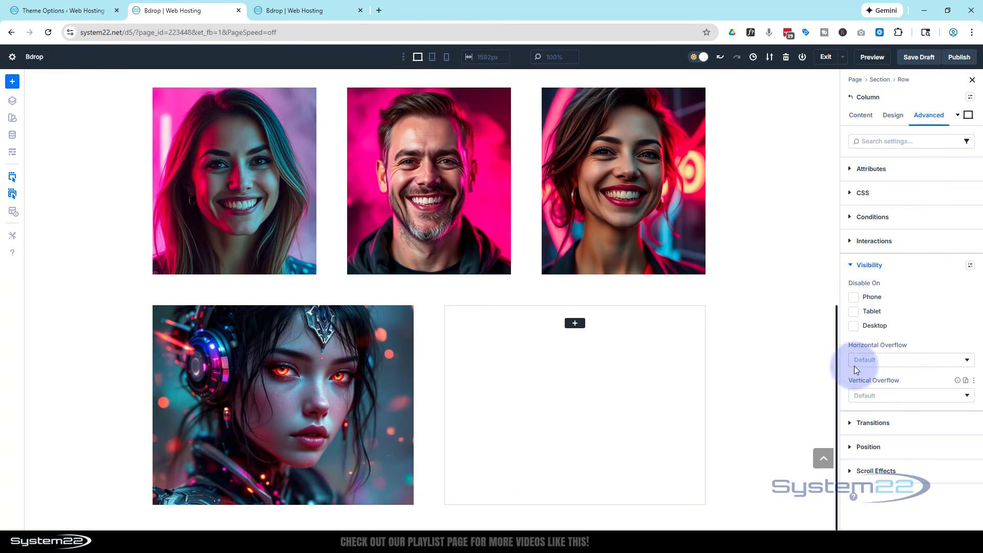
click(883, 364)
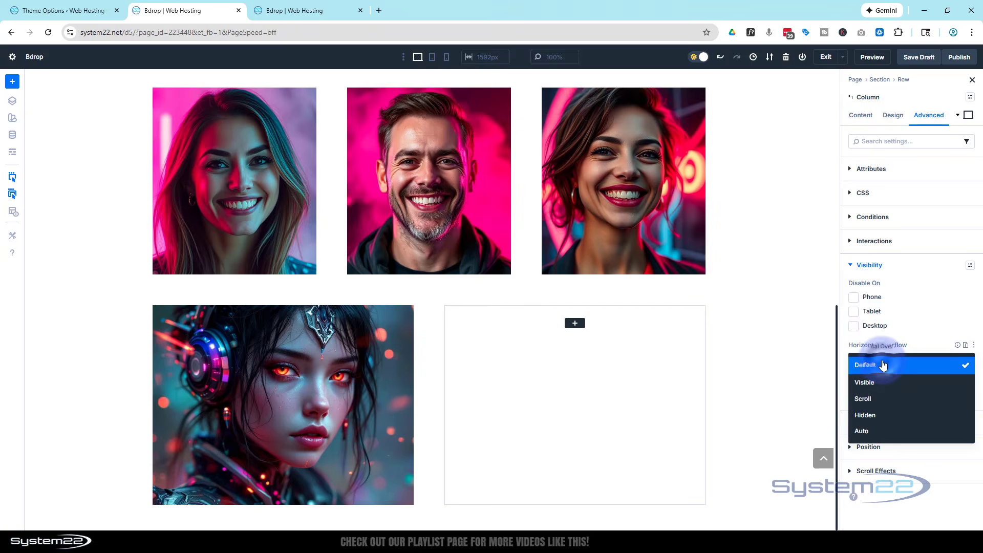
click(889, 416)
click(904, 399)
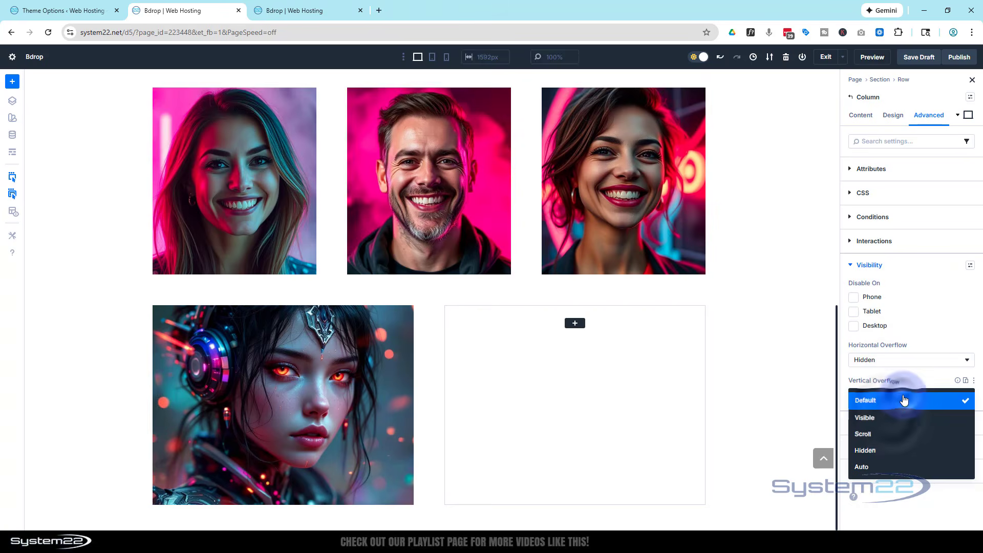
click(901, 449)
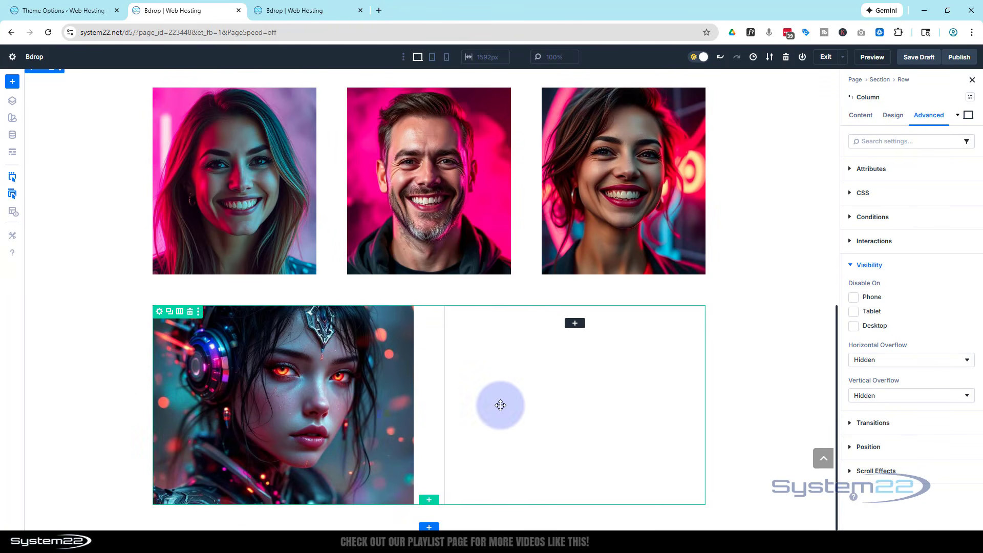
click(578, 393)
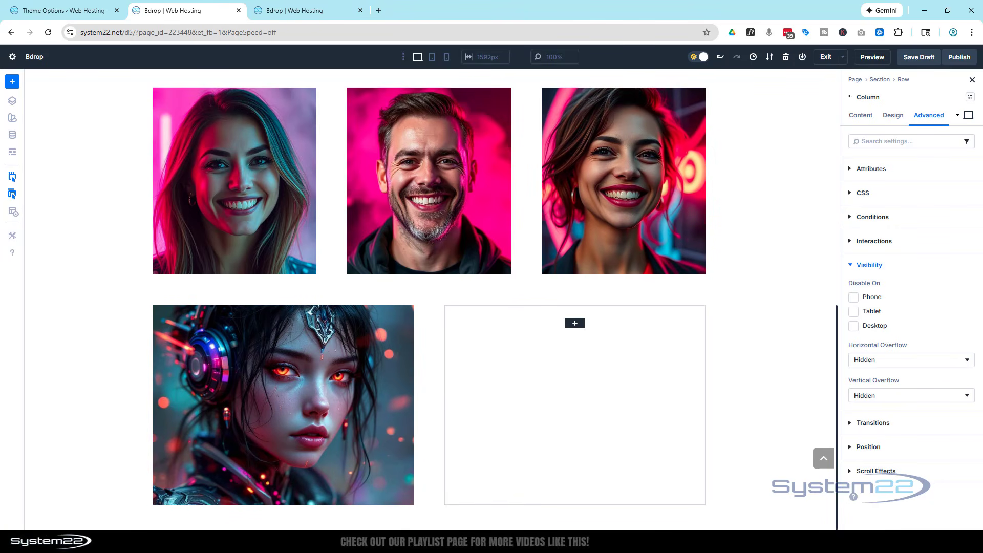
Check the layout and the blurb overlay in the tablet and phone views, and return to the desktop view
click(433, 58)
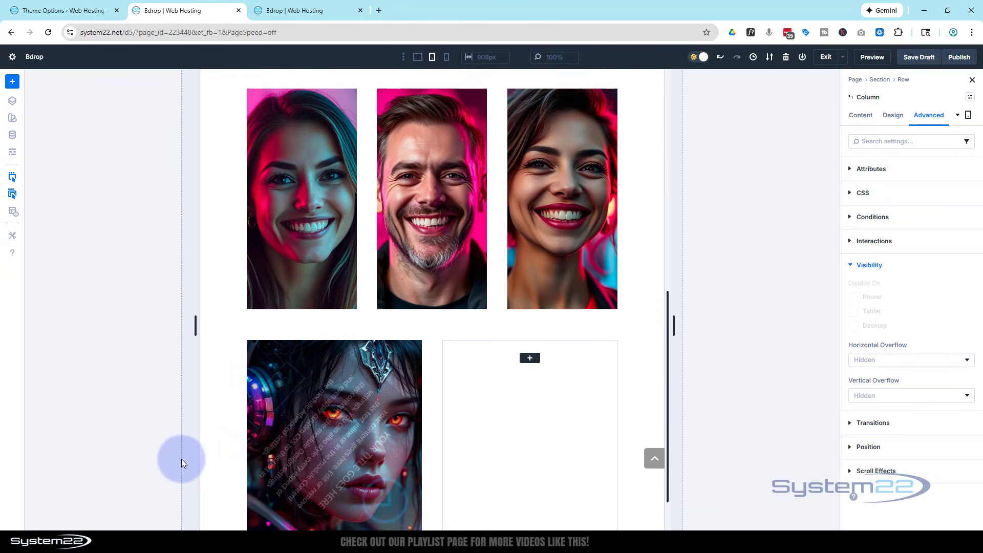
click(447, 60)
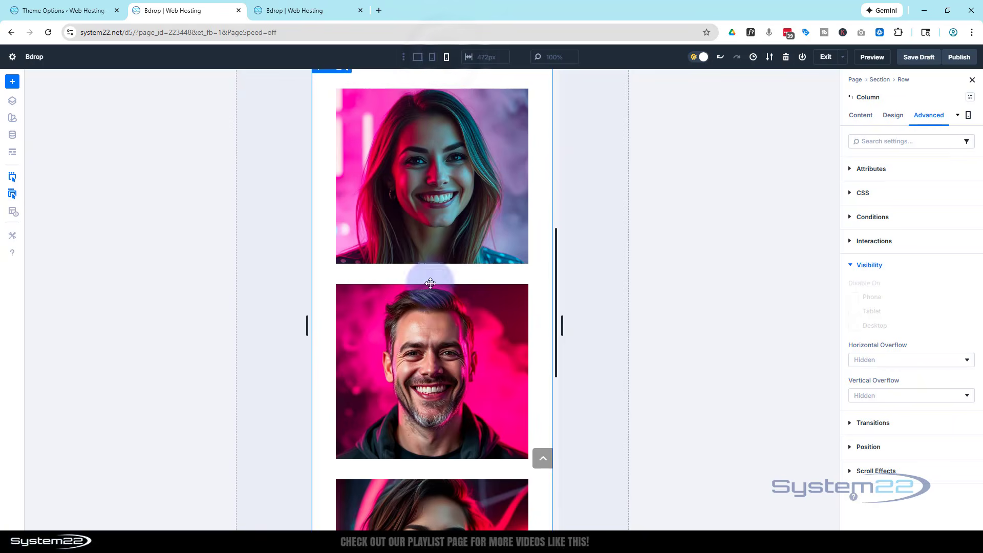
scroll(441, 278, down, 10)
scroll(441, 278, down, 10)
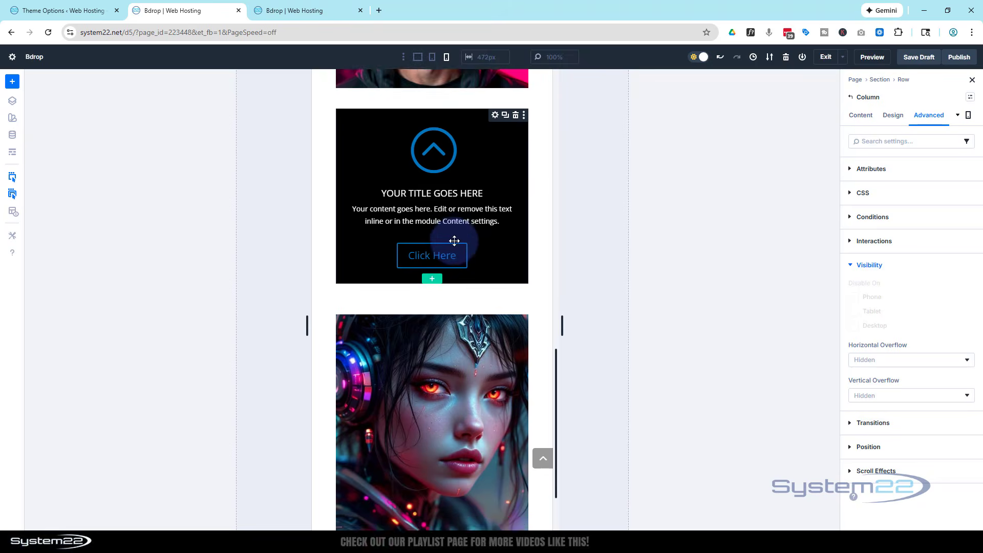
click(620, 279)
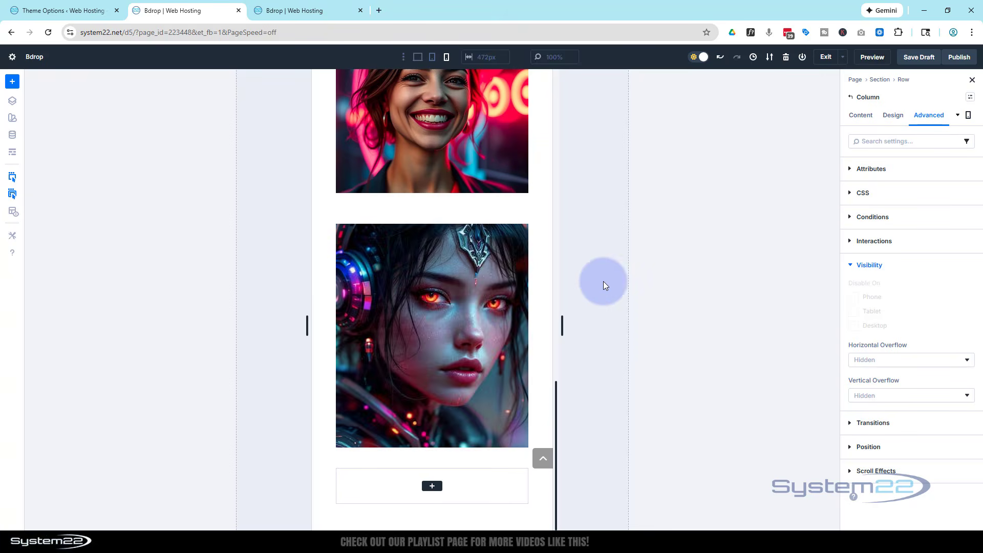
click(614, 278)
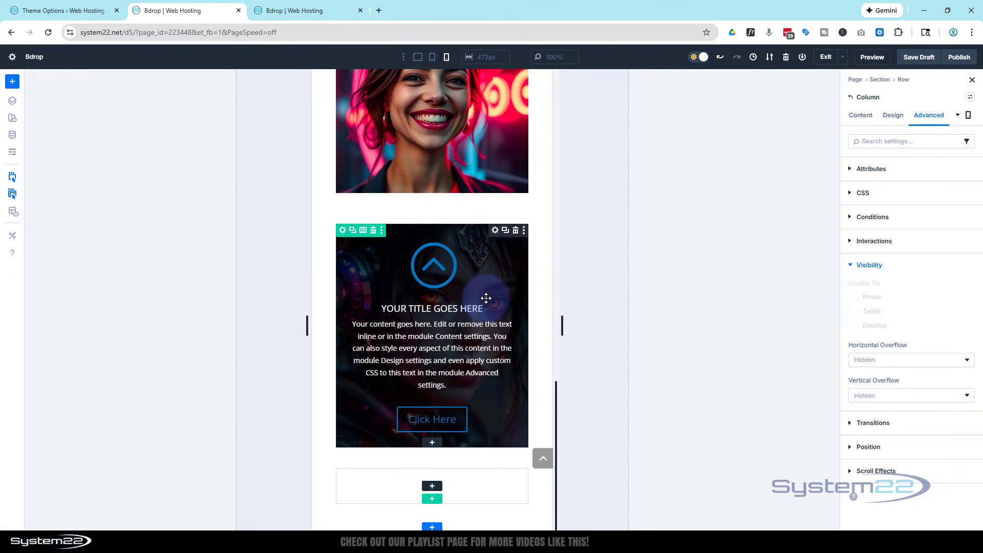
click(417, 58)
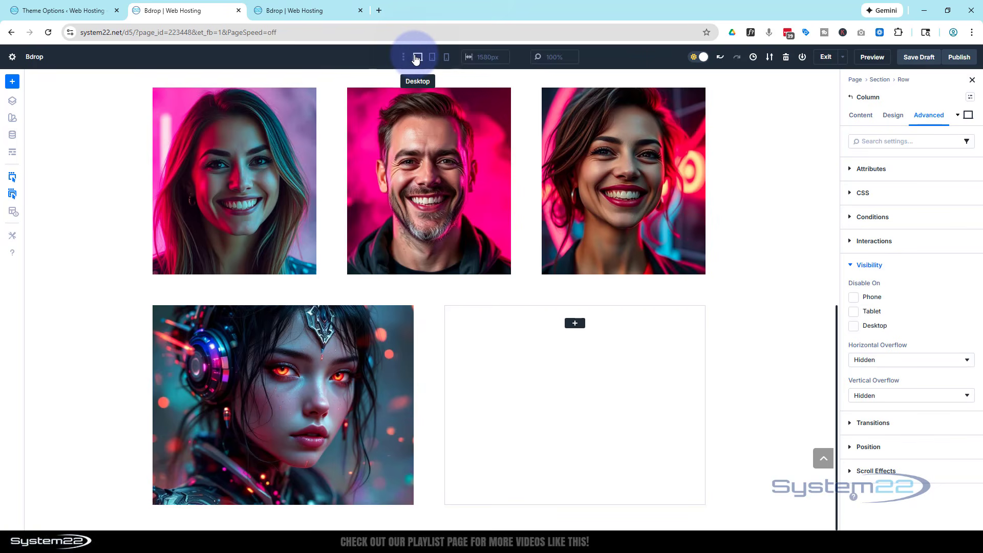
Save the page as a draft and check the blurb's hover effect in the page preview
click(919, 57)
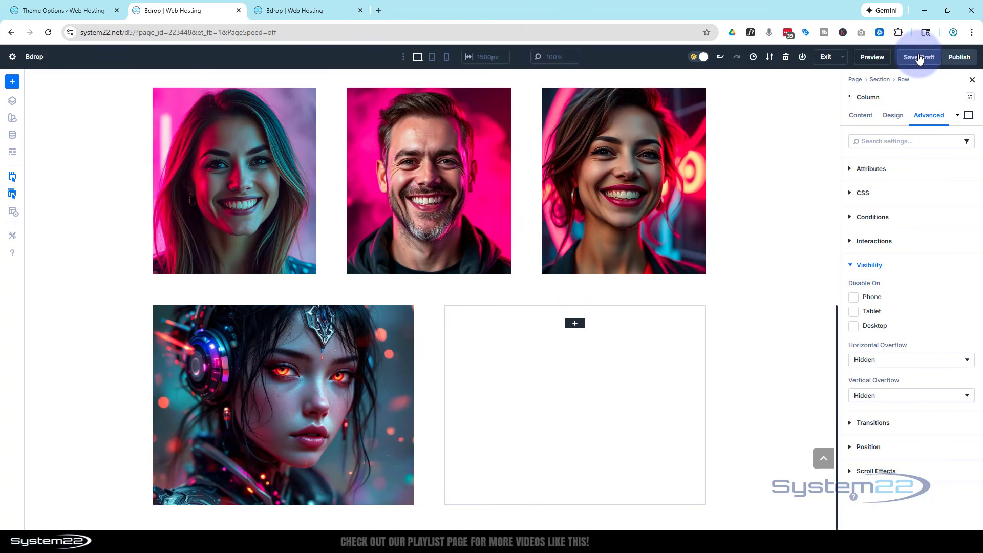
click(872, 57)
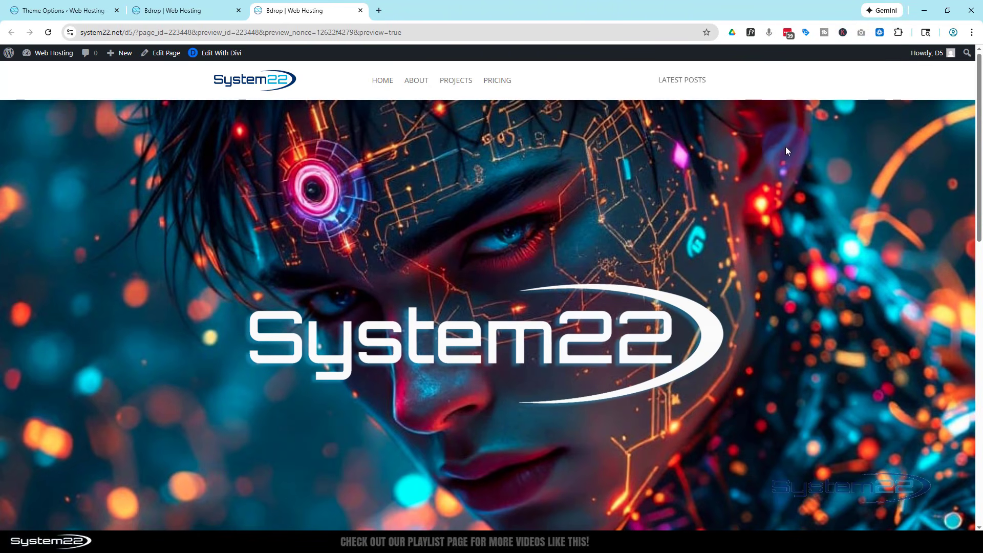
scroll(784, 206, down, 6)
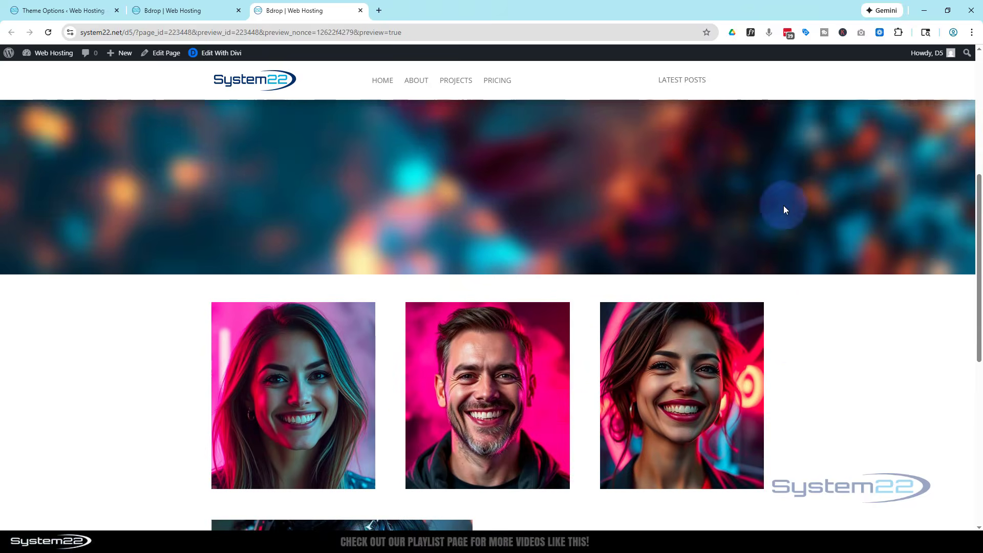
scroll(783, 204, down, 3)
scroll(828, 199, down, 4)
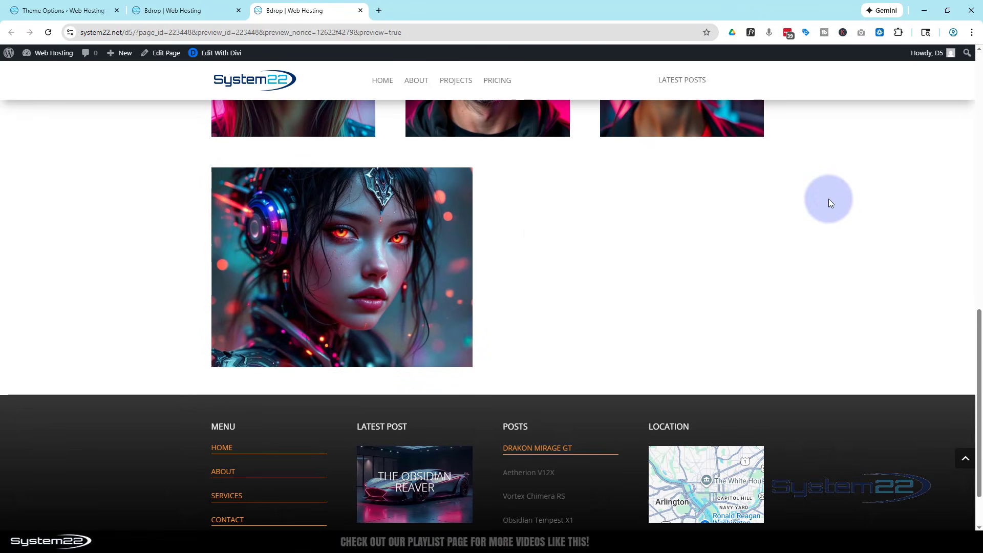
mouse_move(418, 257)
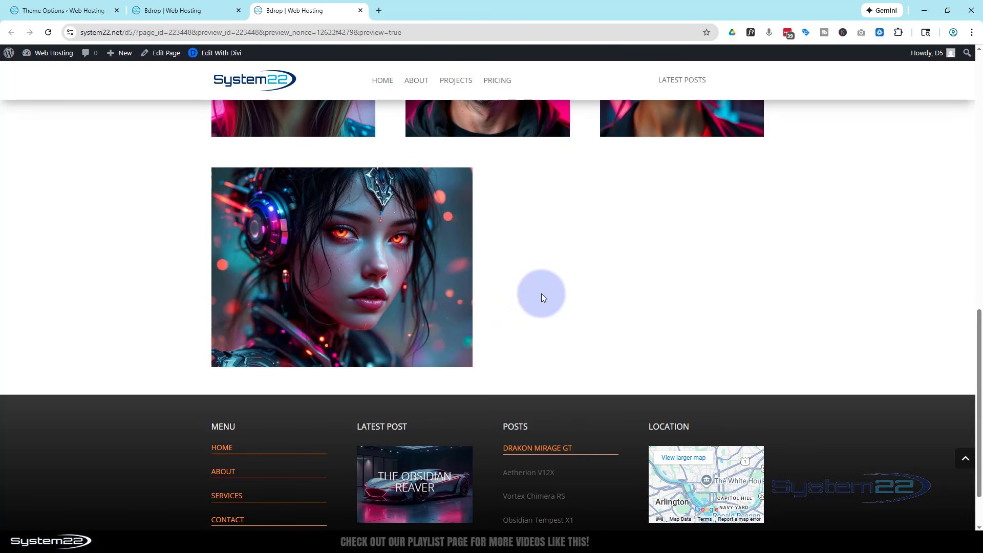
In the builder's wireframe view, duplicate the second row's blurb and move the copy into that row's empty second column
click(144, 6)
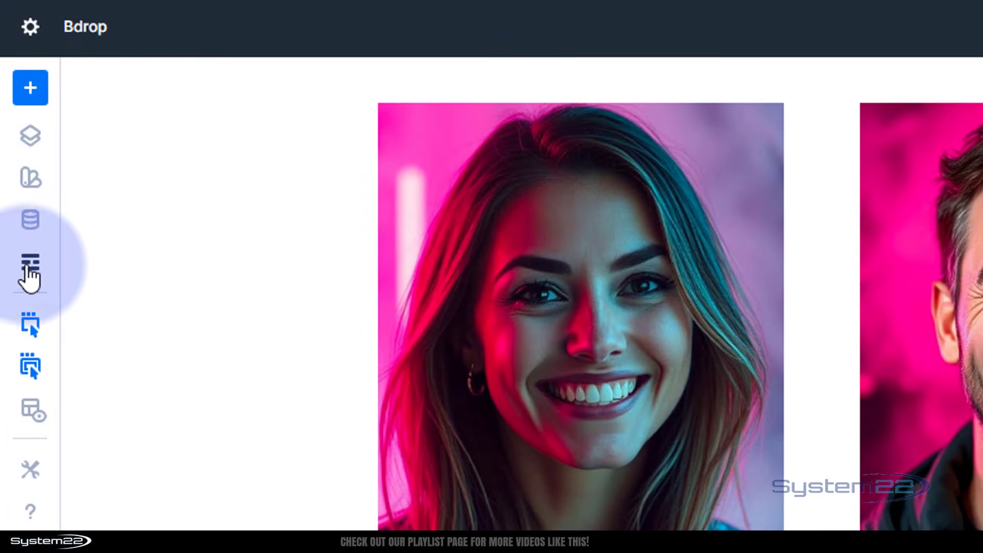
click(28, 263)
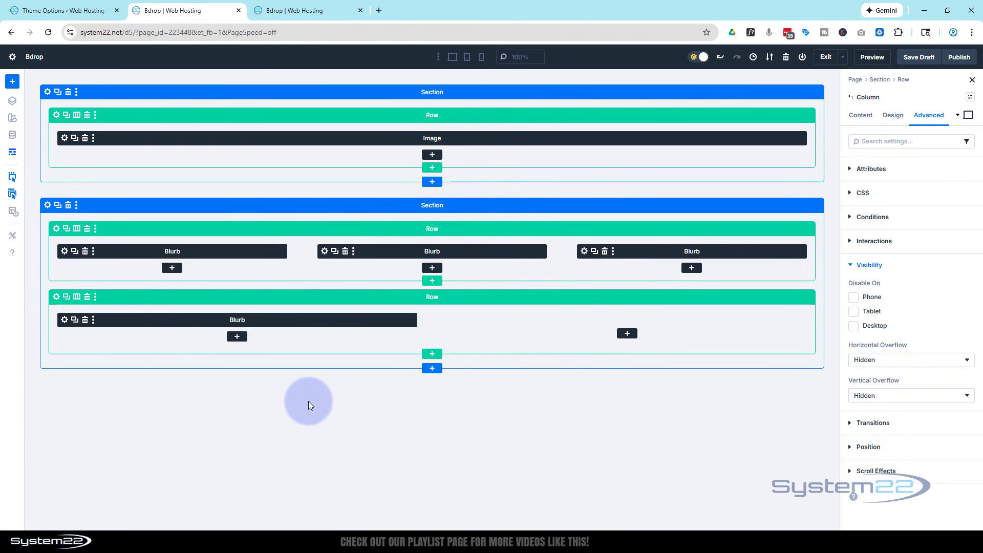
click(75, 321)
drag(147, 319, 580, 324)
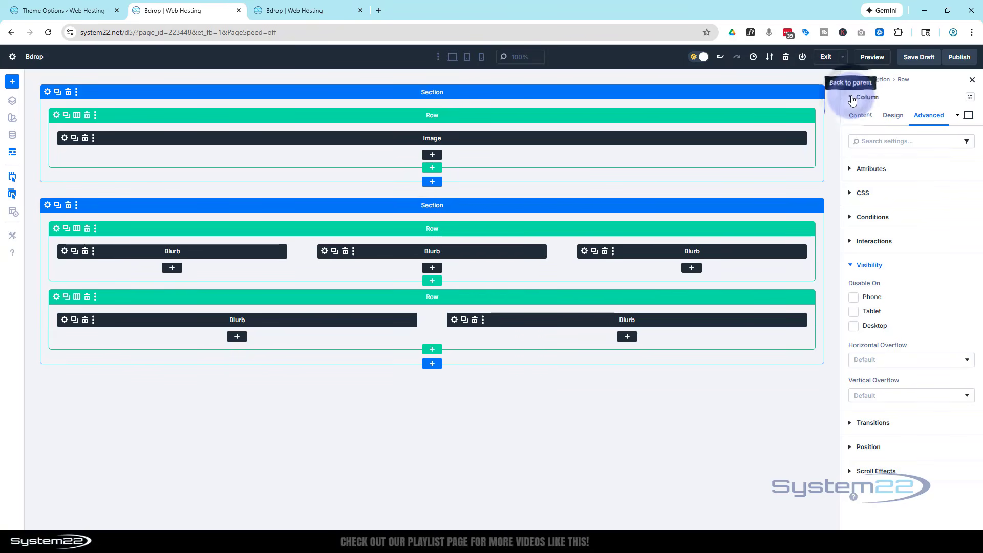
Set the male face with glowing orange circuitry from the media library as the second column's background image
click(864, 117)
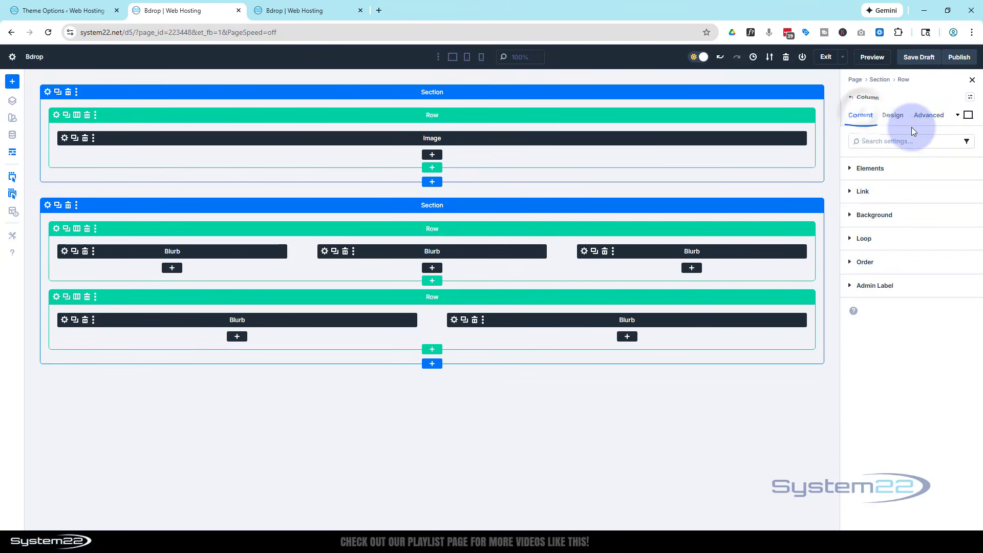
click(899, 215)
click(903, 251)
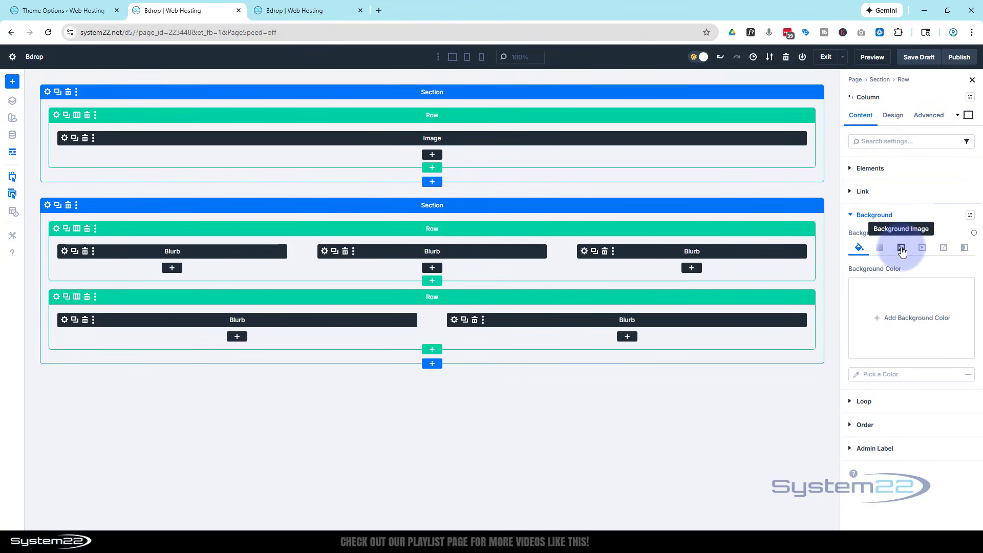
click(921, 320)
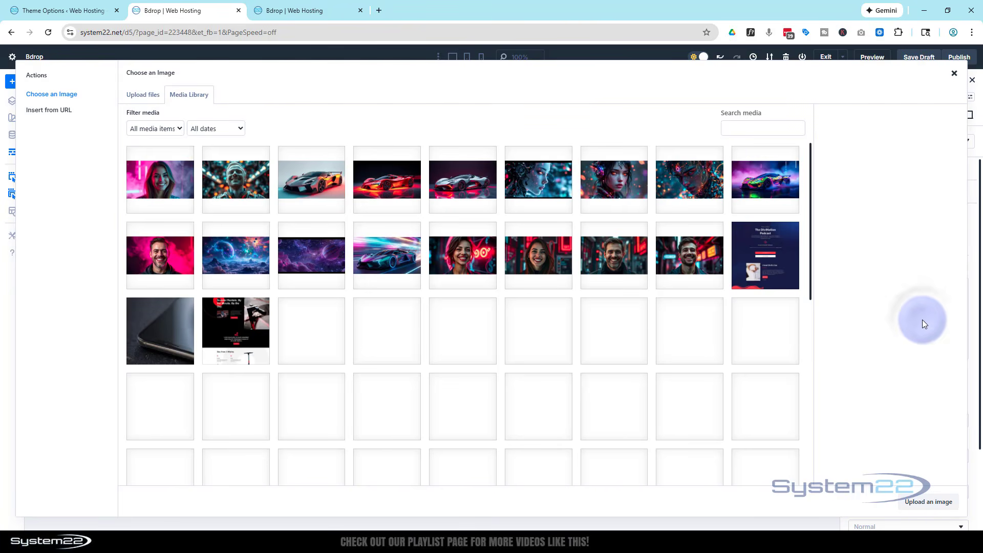
click(691, 183)
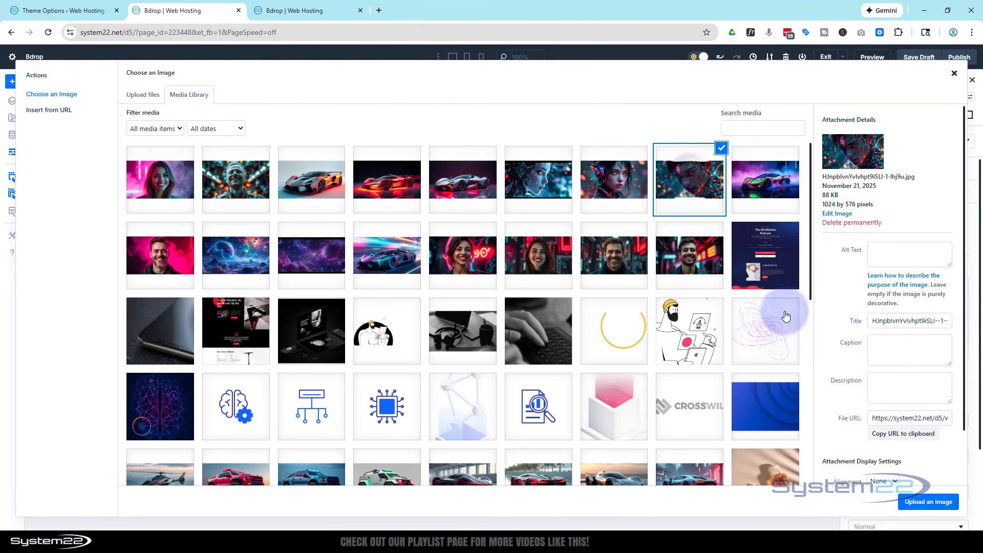
click(936, 503)
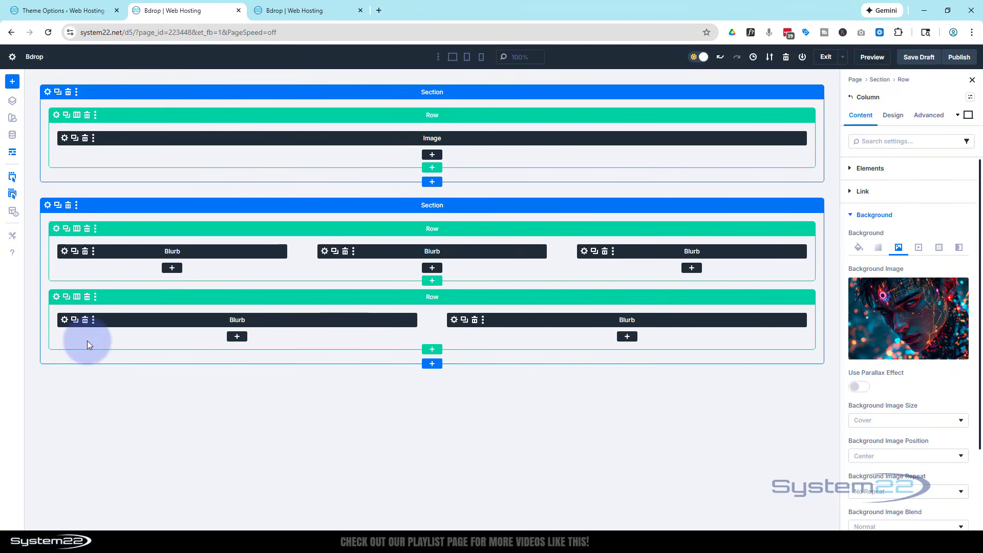
Open the Extend Attributes options for the Visibility settings of the first blurb's parent column in the lower row
click(121, 319)
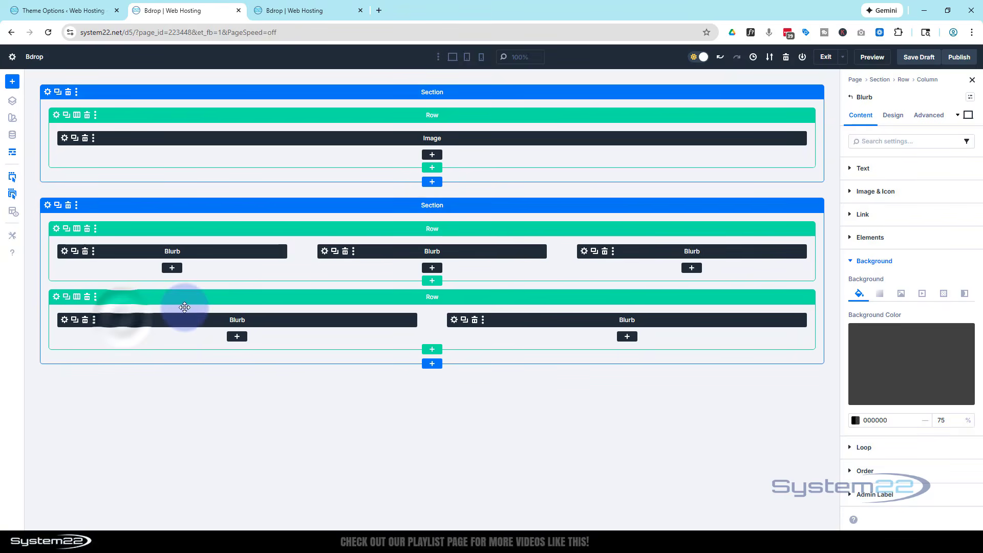
click(852, 96)
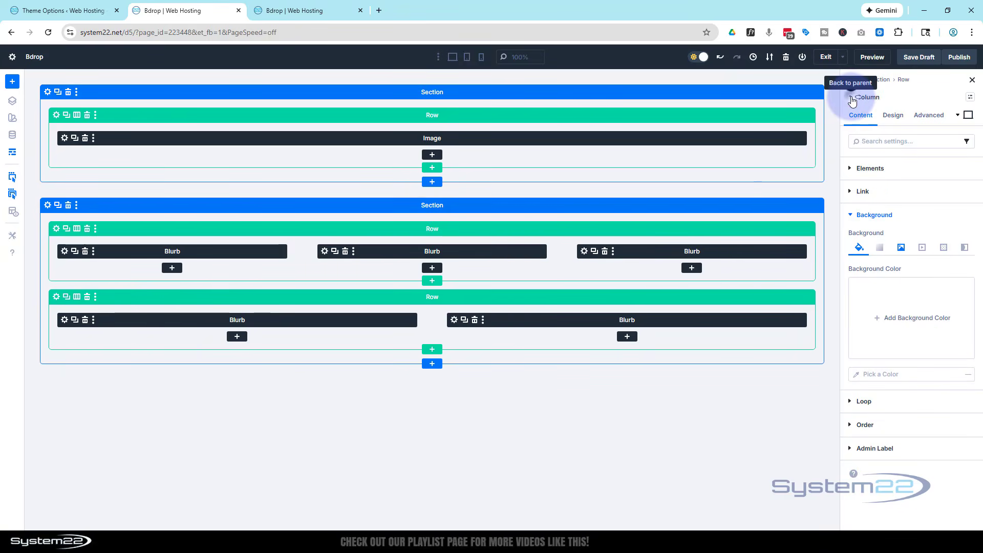
click(928, 115)
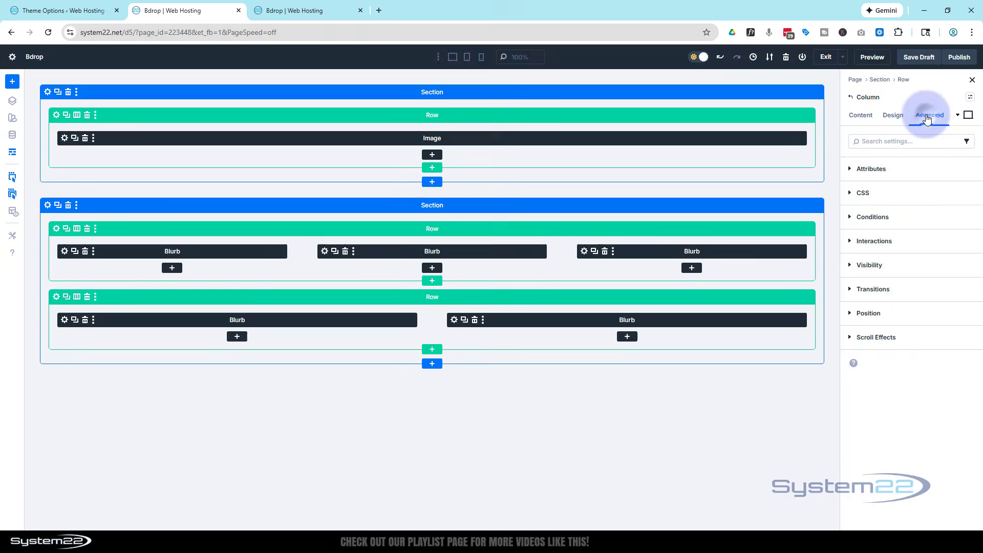
click(913, 265)
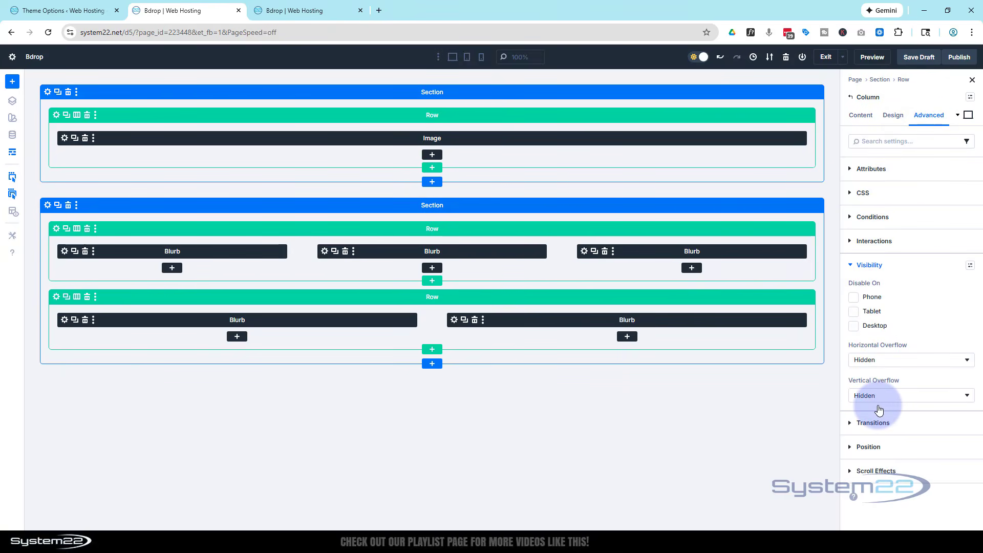
right_click(869, 267)
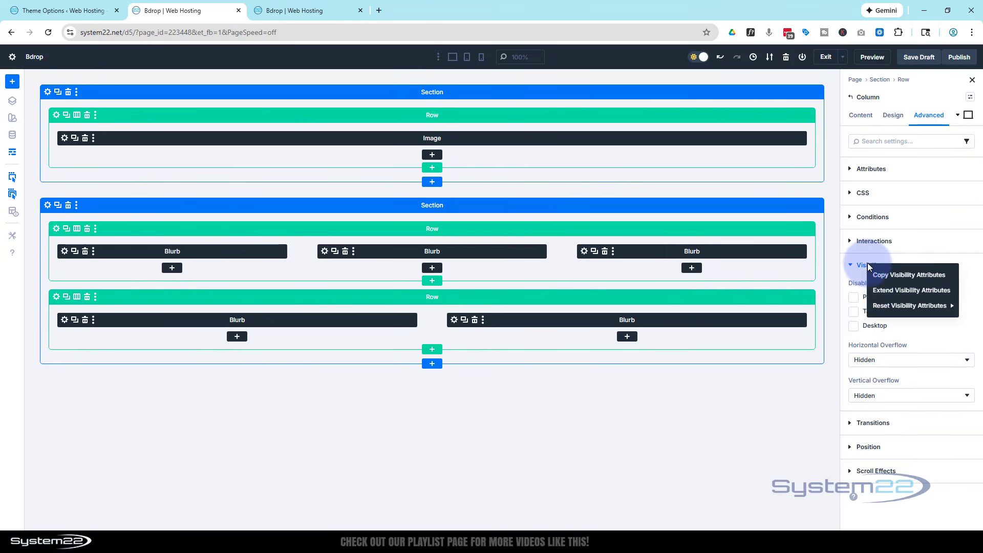
click(889, 290)
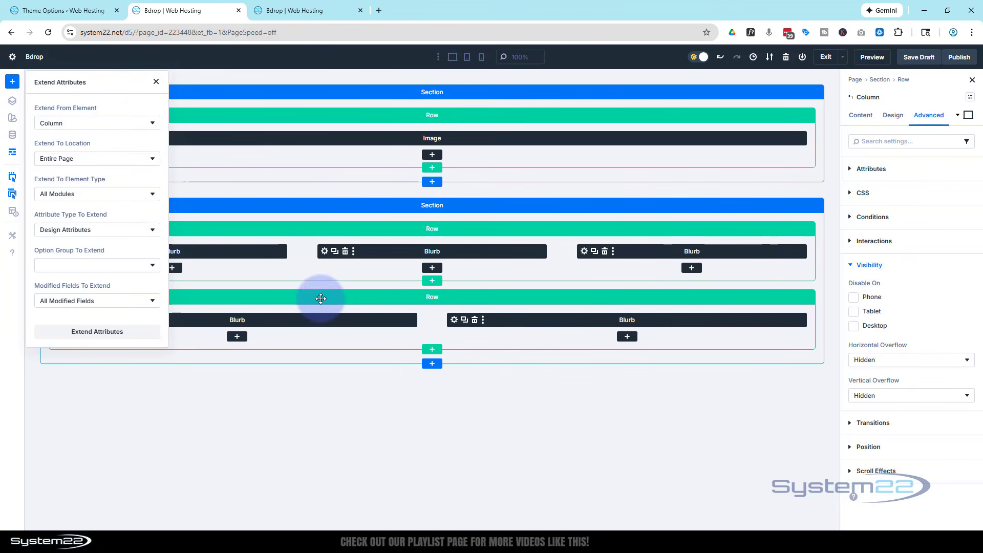
Extend the column's Overflow design attributes to the Column elements in the Parent Row
click(121, 159)
click(121, 219)
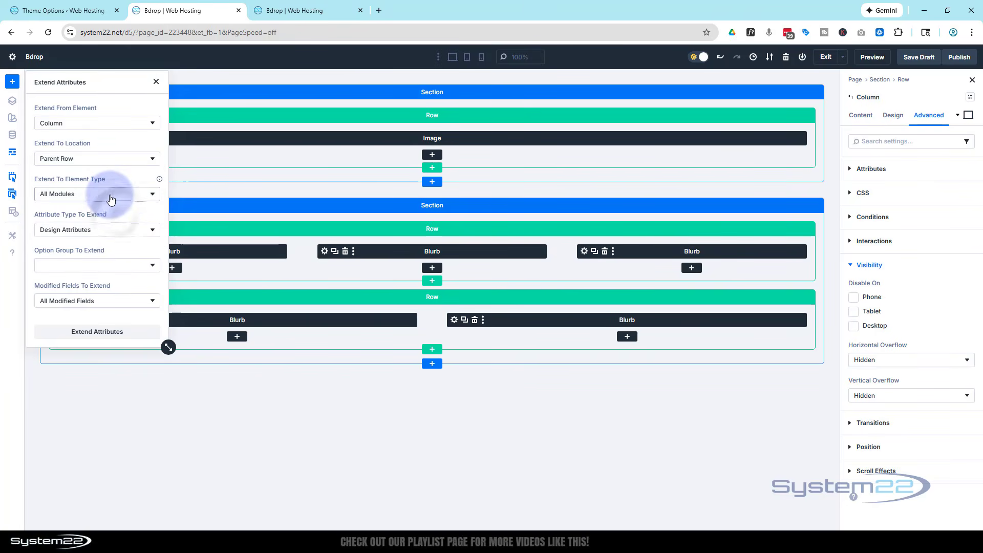
click(111, 199)
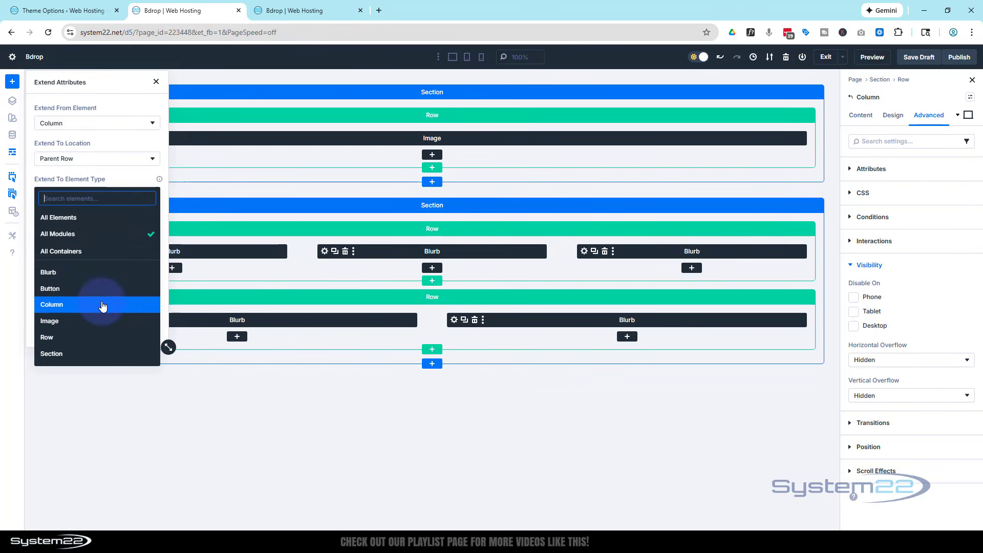
click(102, 306)
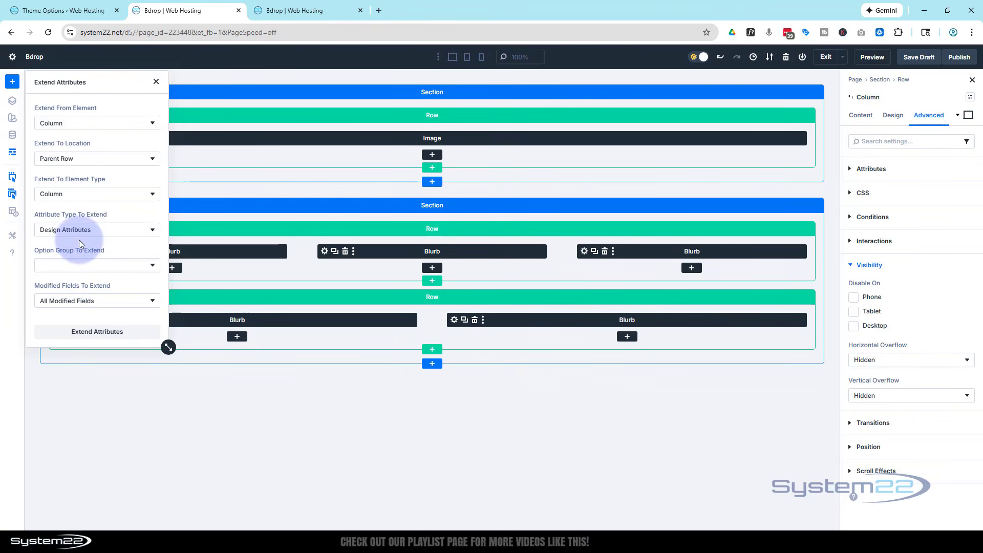
click(100, 268)
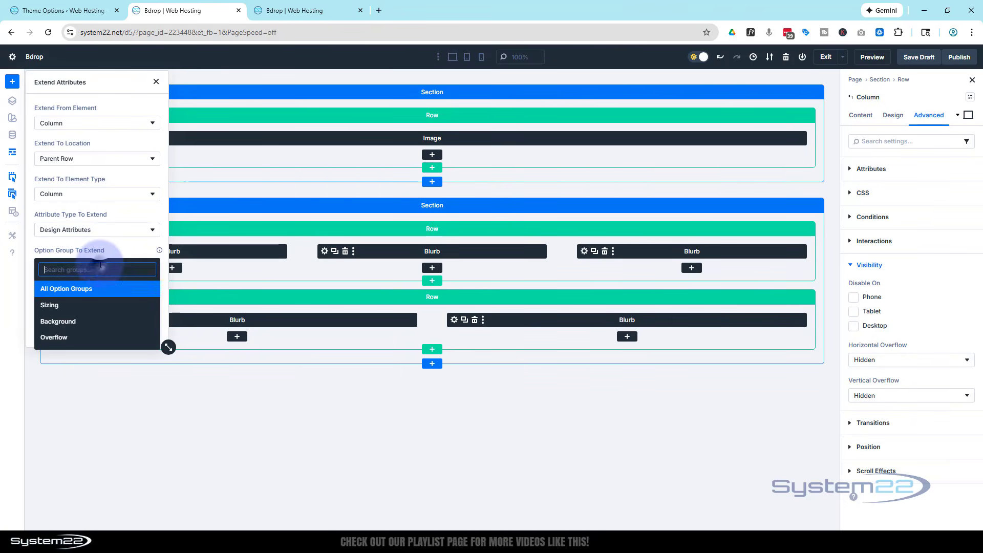
click(89, 341)
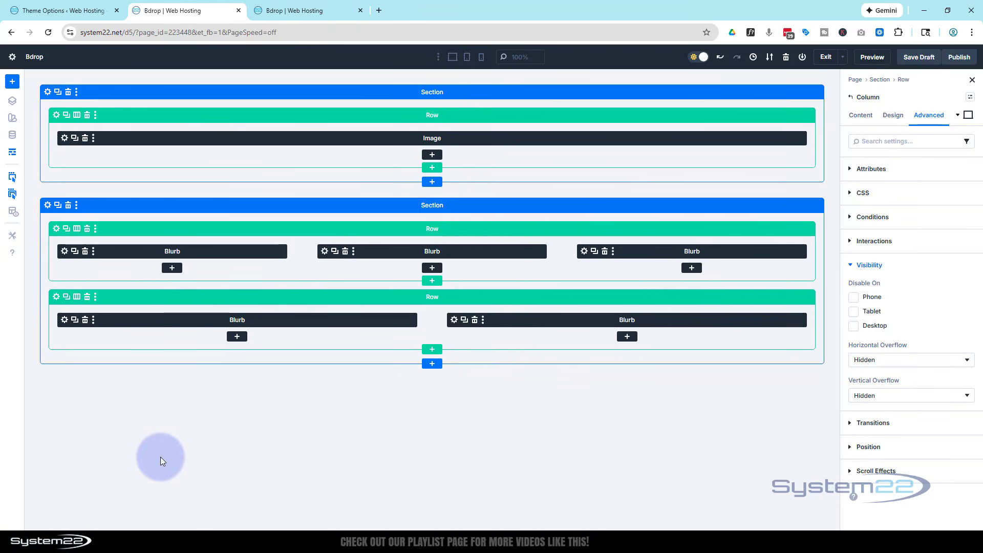
Return to the visual layout, save the page as a draft and open its preview
click(12, 153)
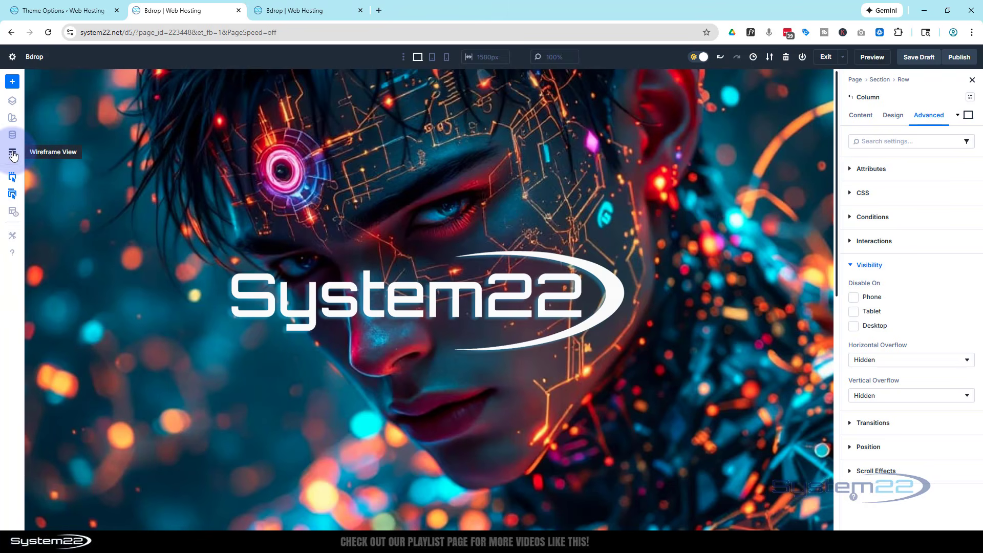
scroll(210, 242, down, 10)
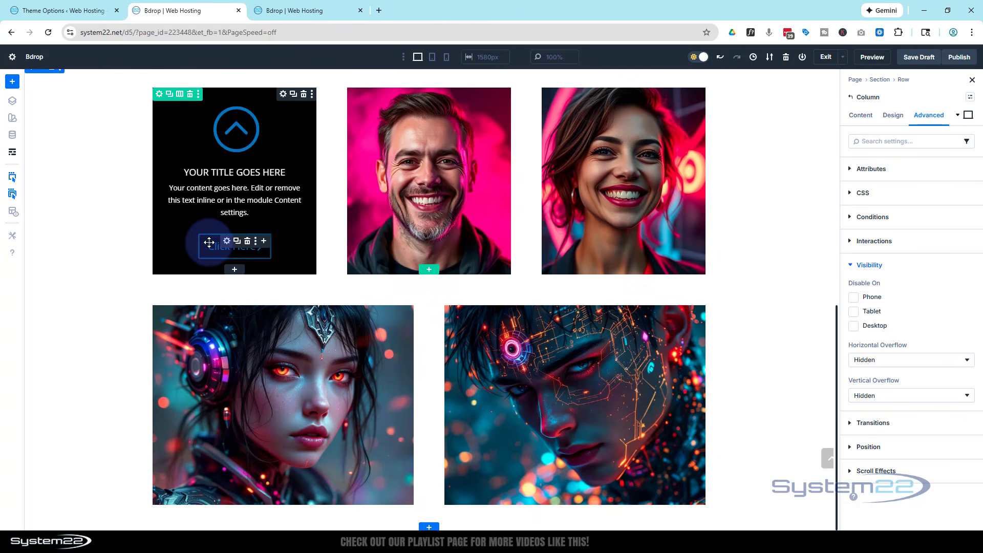
click(926, 58)
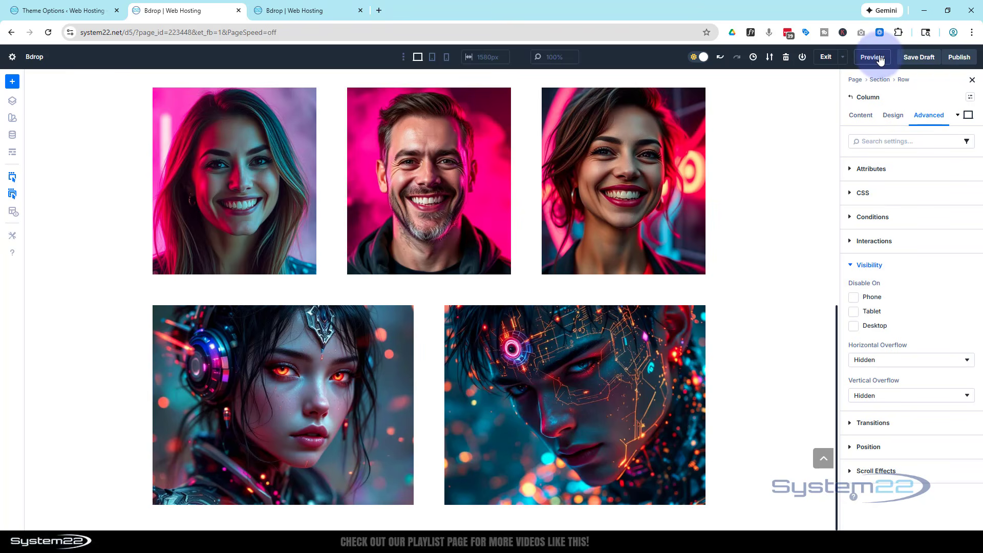
click(877, 58)
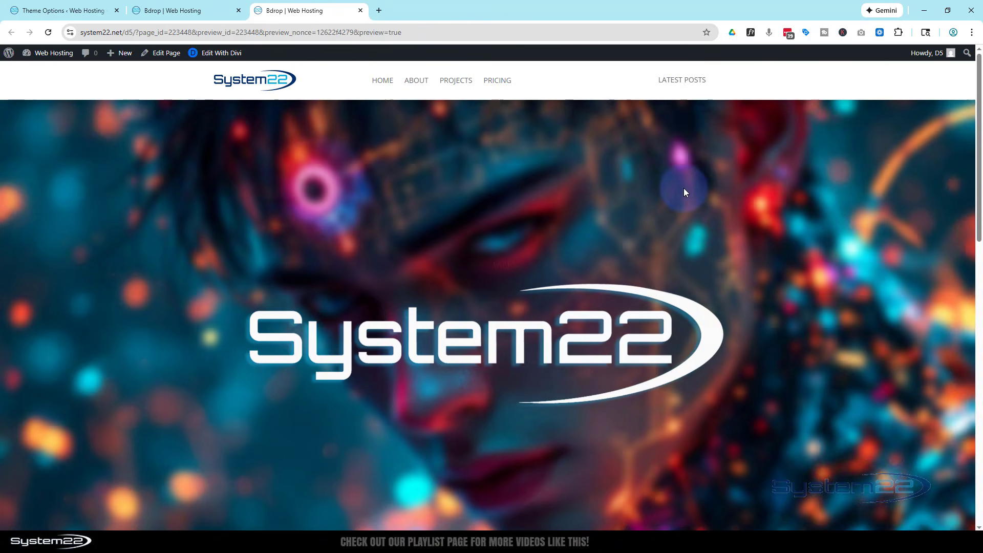
Check the rotating hover overlays on the two lower columns and the three upper columns in the page preview
scroll(695, 203, down, 10)
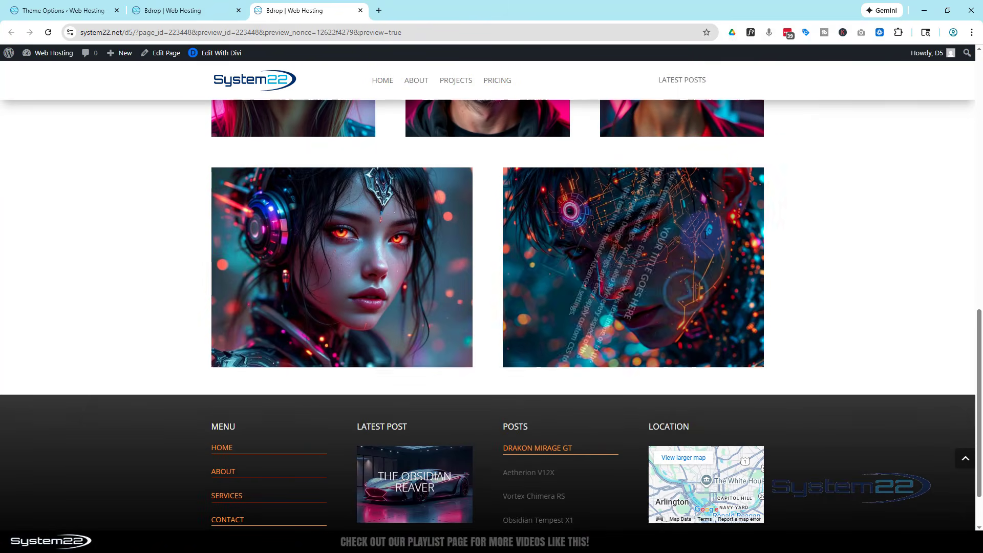
mouse_move(705, 235)
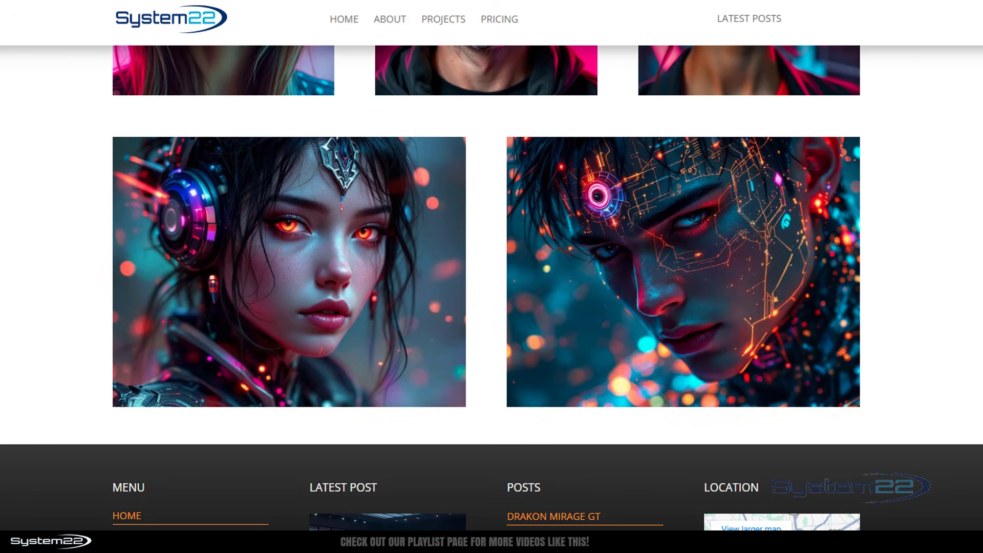
scroll(492, 287, up, 4)
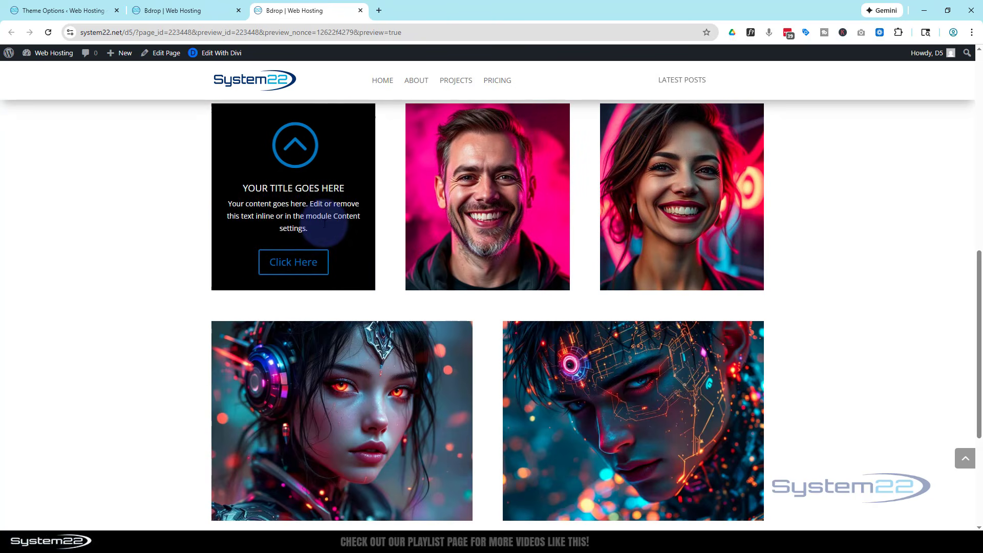
click(92, 271)
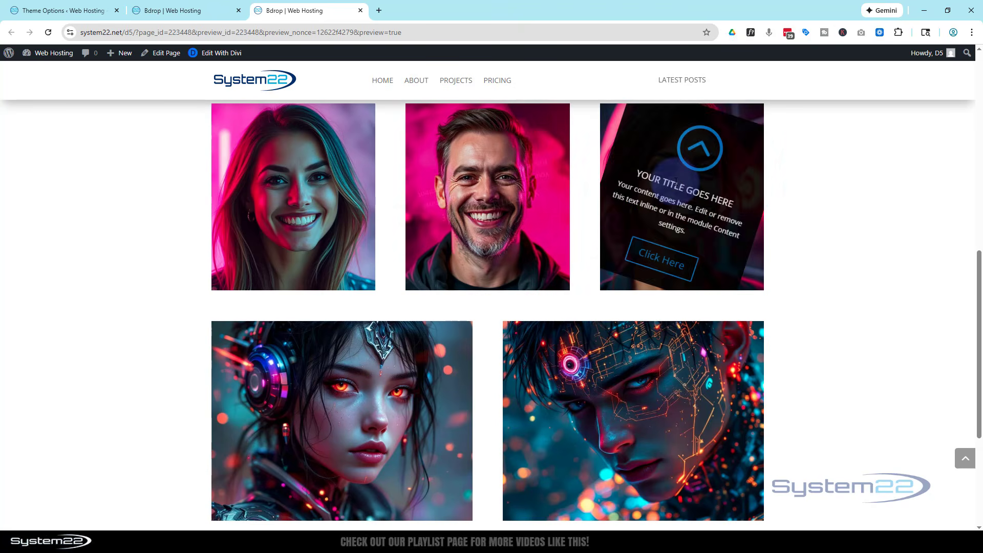
scroll(683, 179, up, 1)
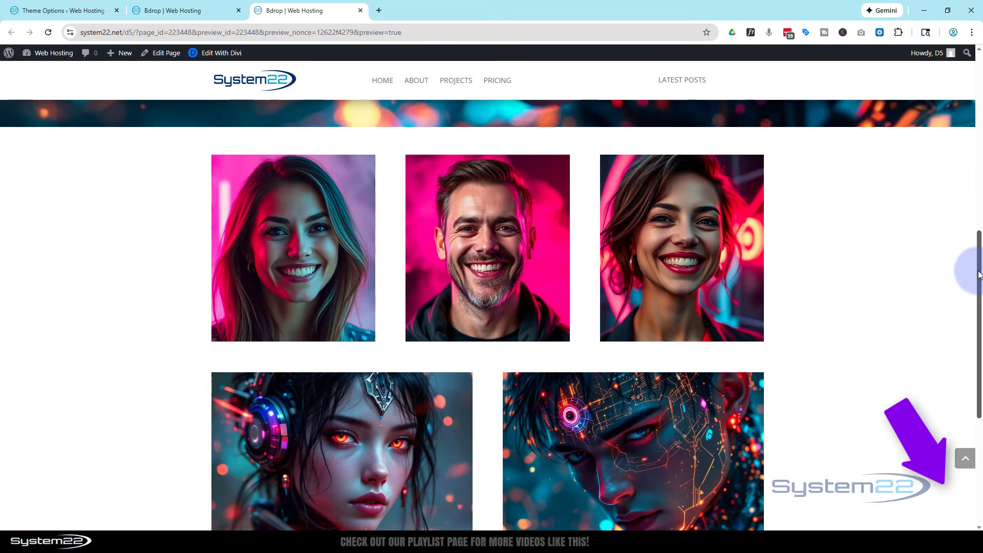
drag(980, 274, 979, 289)
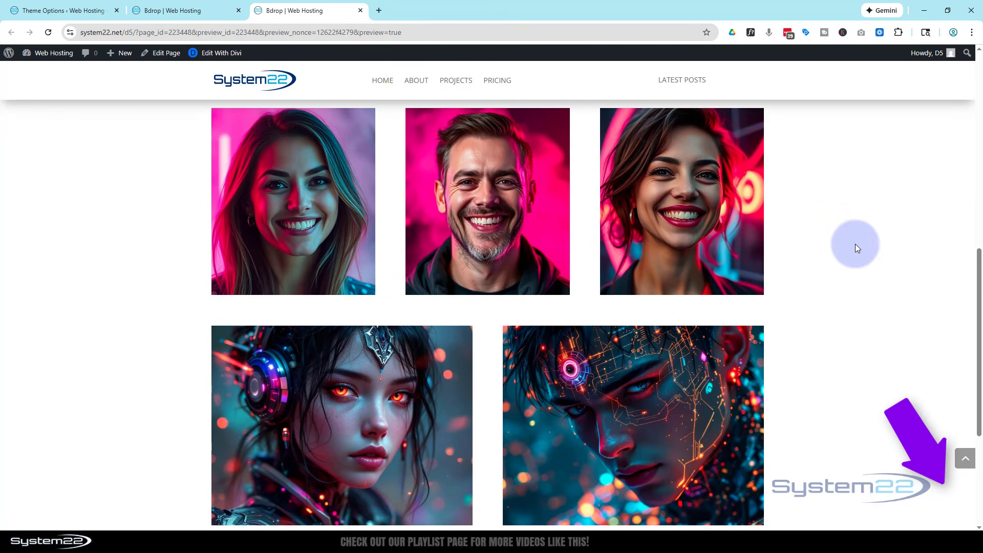
mouse_move(668, 435)
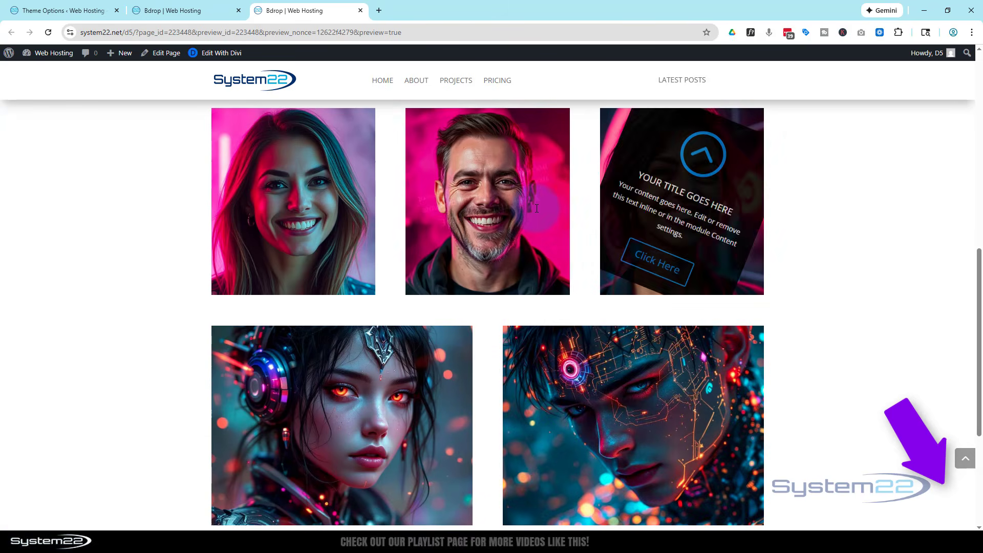
mouse_move(536, 207)
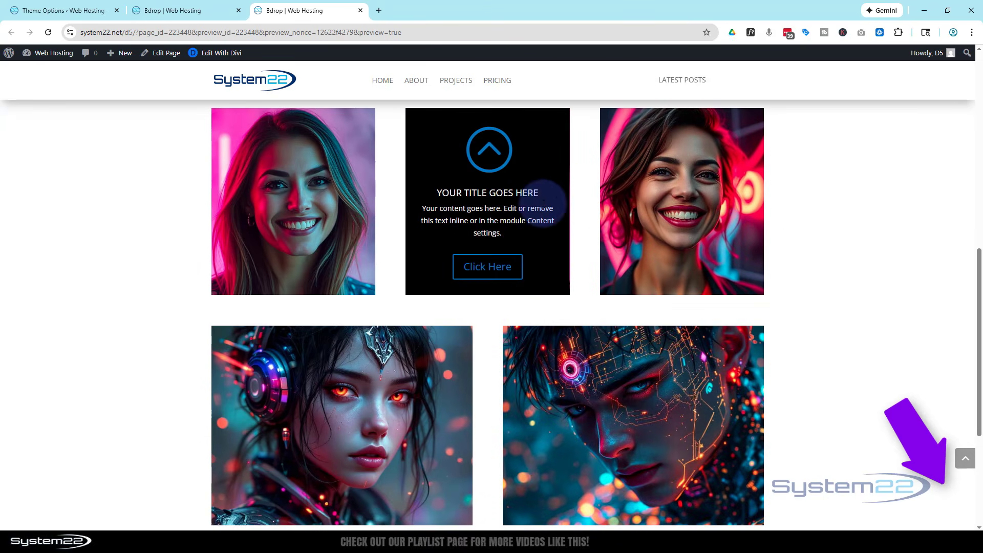